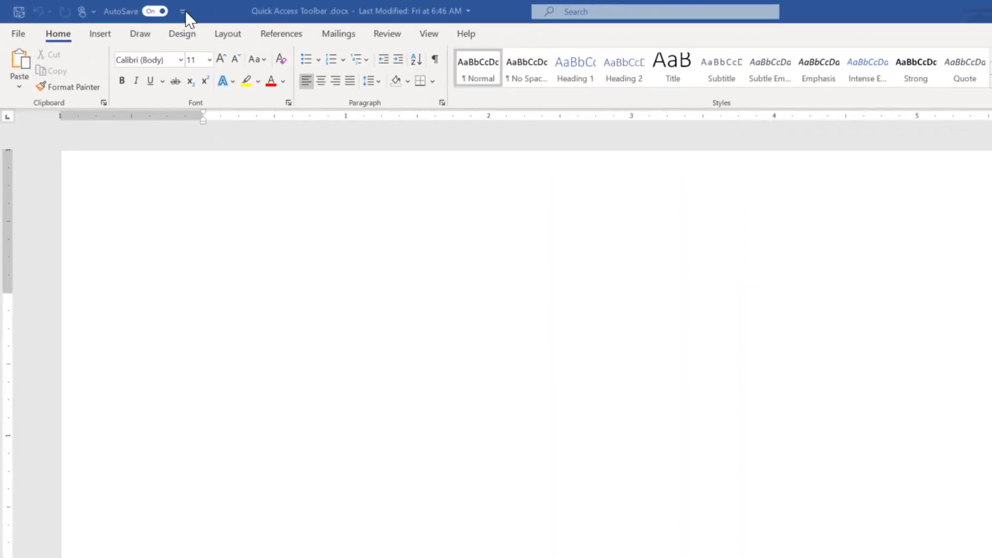
- Open the Customize Quick Access Toolbar menu, dismiss it, and bring it up again
{"action": "left_click", "coordinate": [184, 13]}
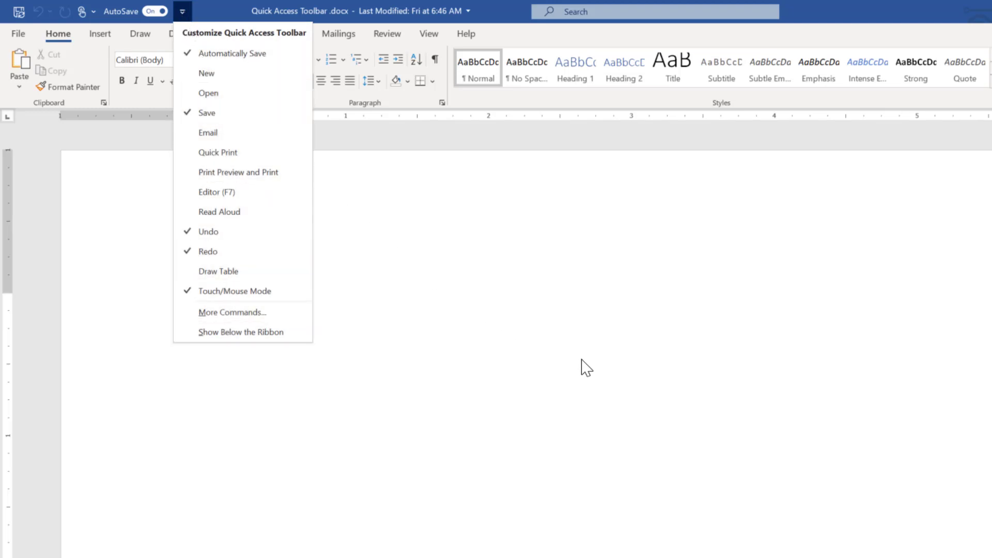
{"action": "left_click", "coordinate": [535, 352]}
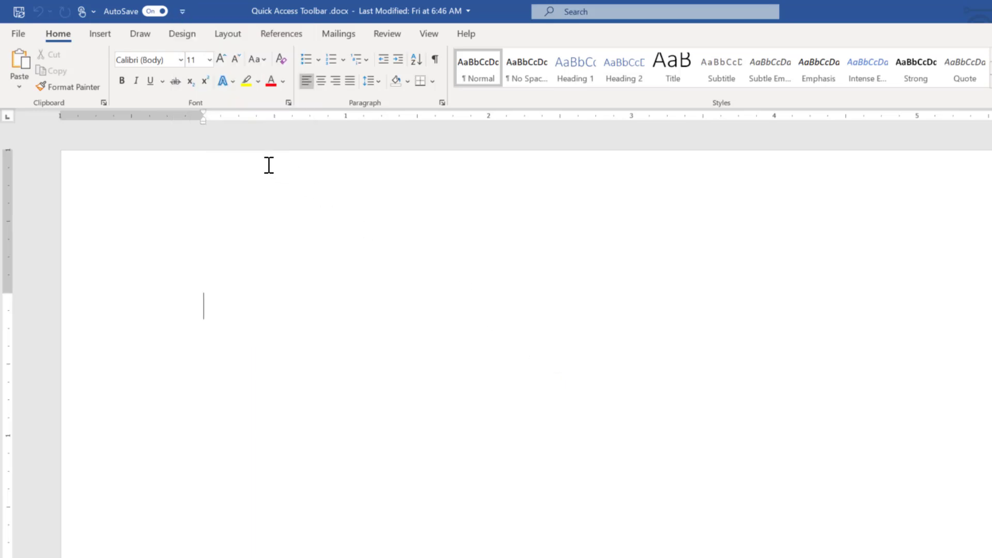
{"action": "left_click", "coordinate": [182, 12]}
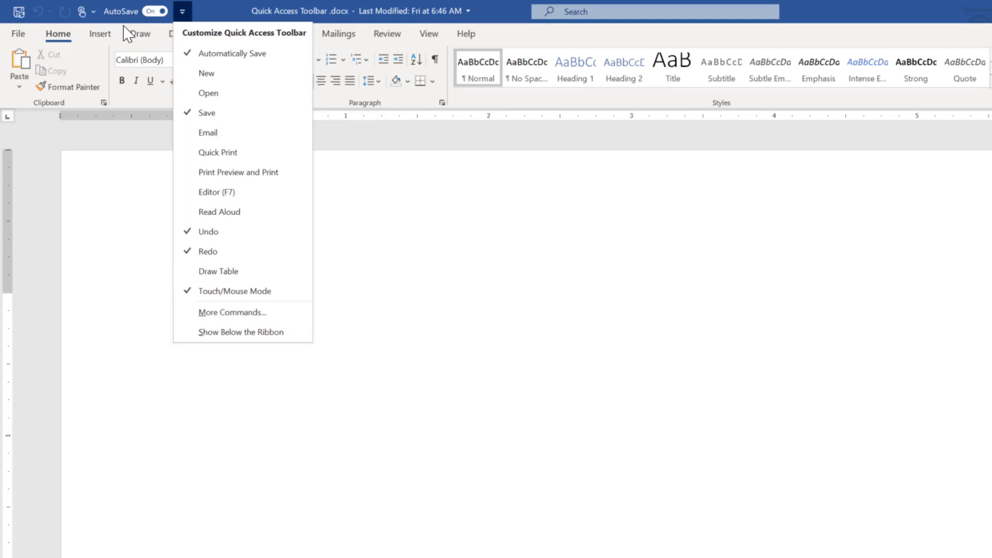
- Remove AutoSave, Save, Undo, Redo and Touch/Mouse Mode from the Quick Access Toolbar
{"action": "left_click", "coordinate": [189, 54]}
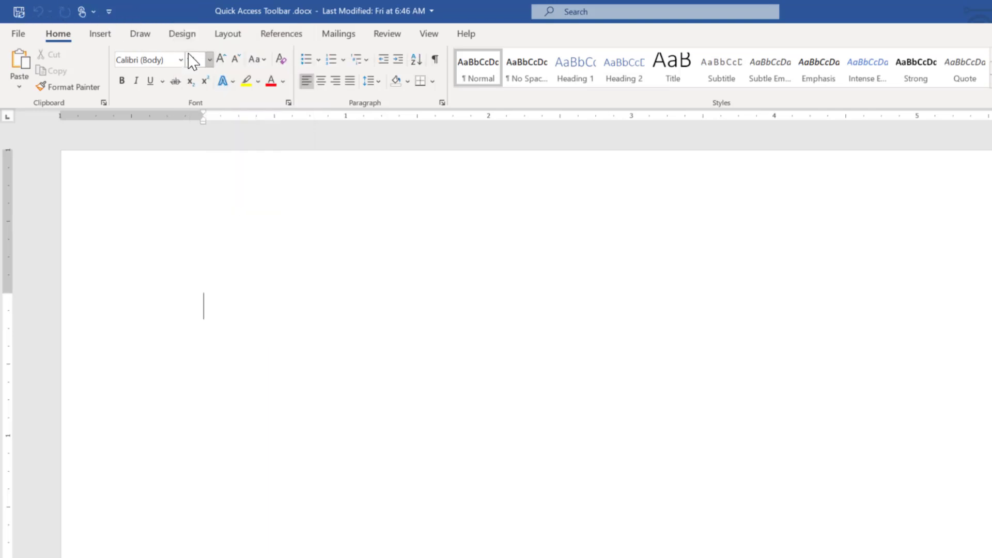
{"action": "left_click", "coordinate": [110, 12]}
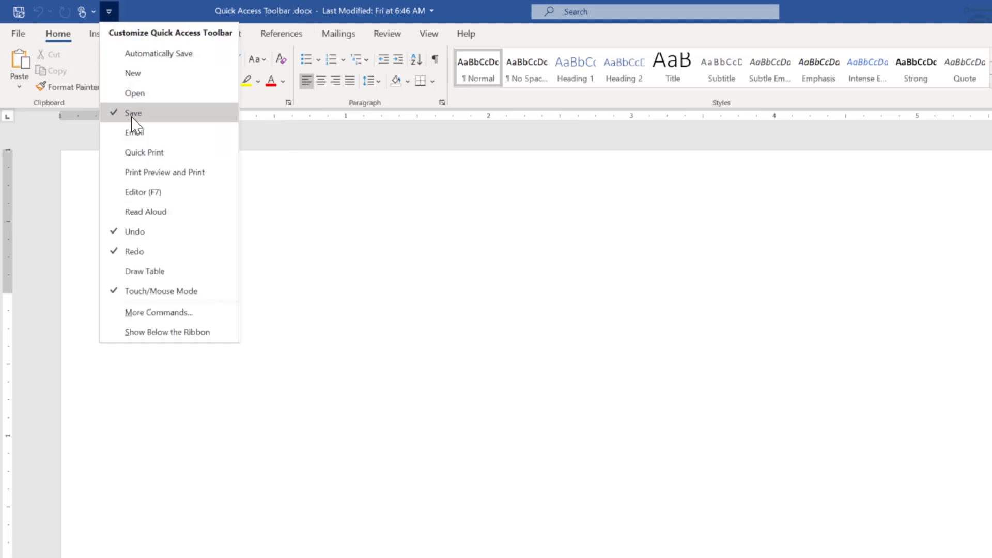
{"action": "left_click", "coordinate": [133, 113]}
{"action": "left_click", "coordinate": [95, 17]}
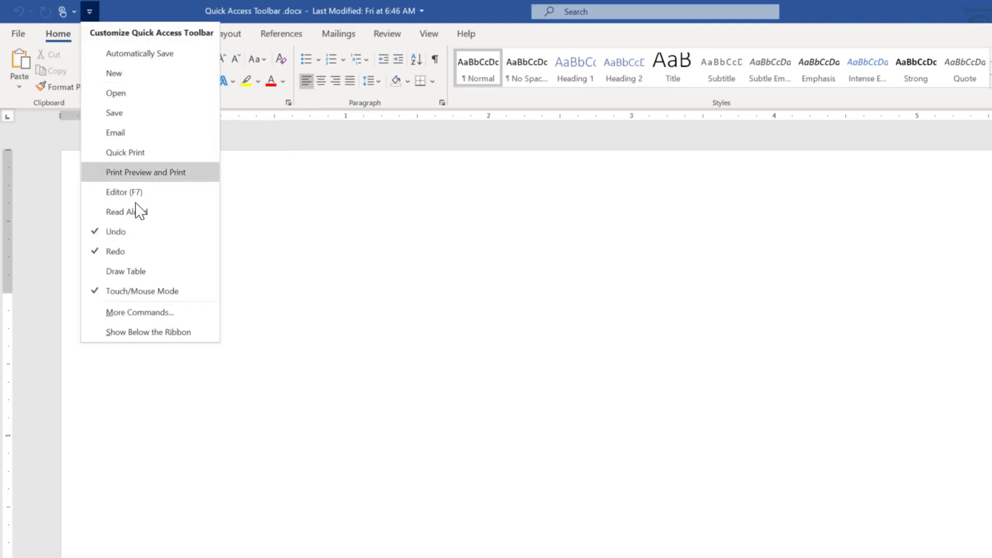
{"action": "left_click", "coordinate": [129, 232]}
{"action": "left_click", "coordinate": [64, 14]}
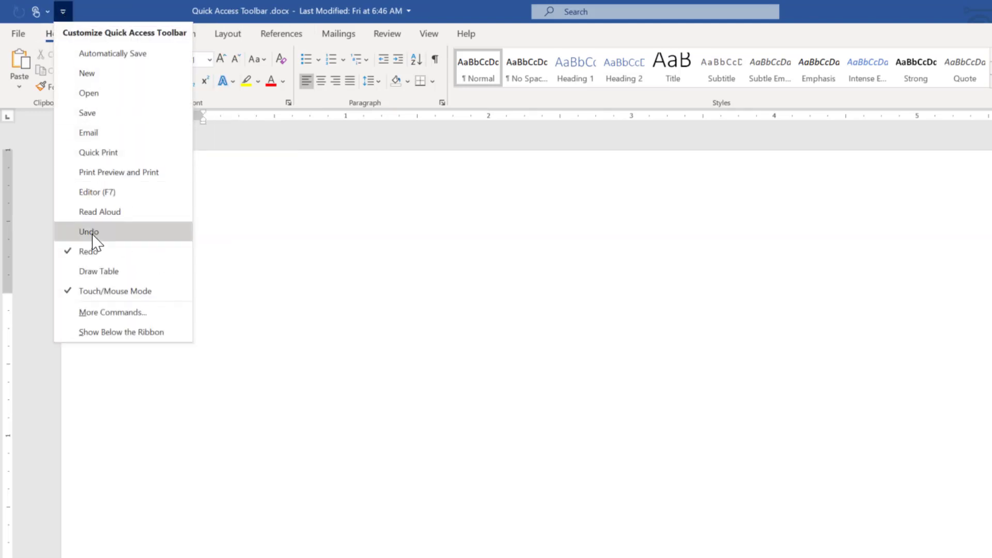
{"action": "left_click", "coordinate": [90, 238]}
{"action": "left_click", "coordinate": [44, 12]}
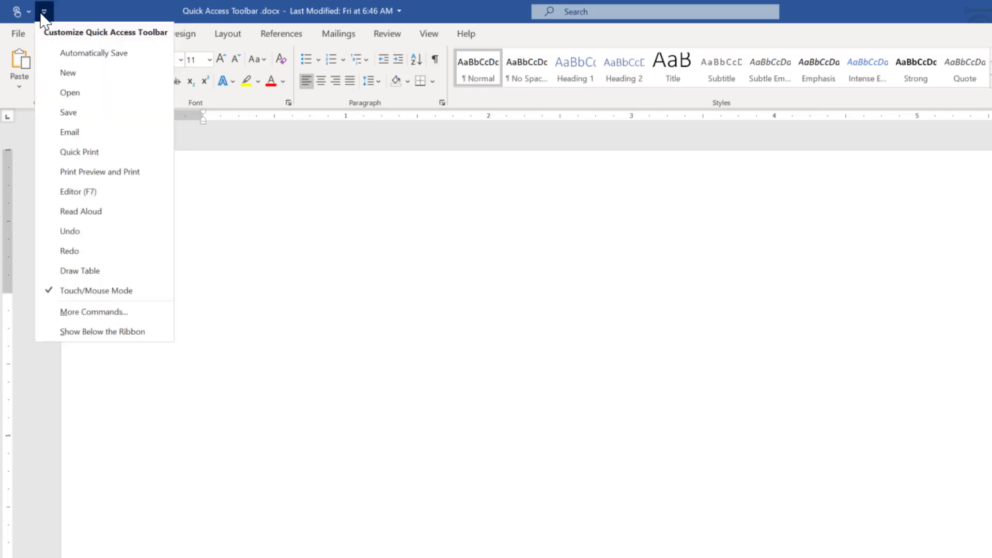
{"action": "left_click", "coordinate": [69, 292]}
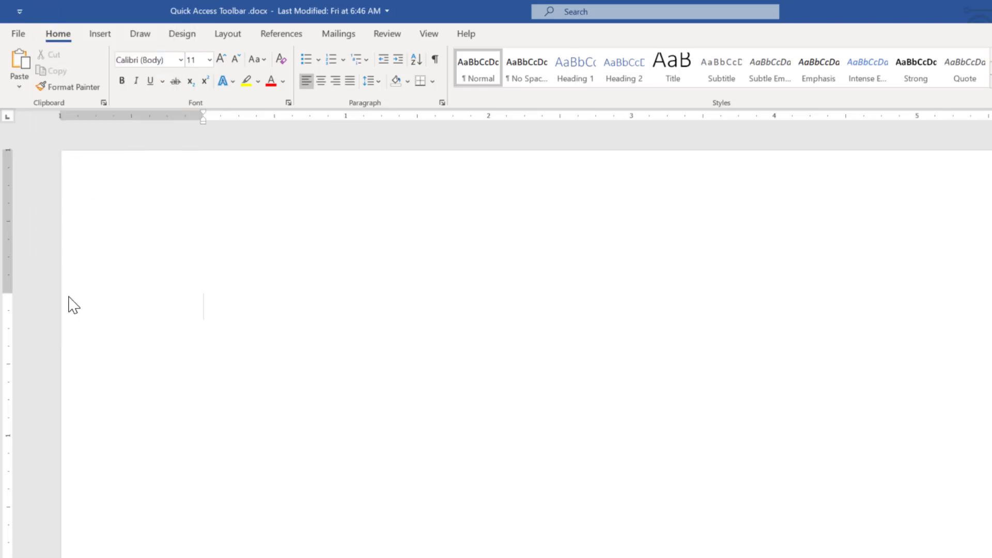
- Put AutoSave back and add Open to the Quick Access Toolbar, then check the list
{"action": "left_click", "coordinate": [19, 13]}
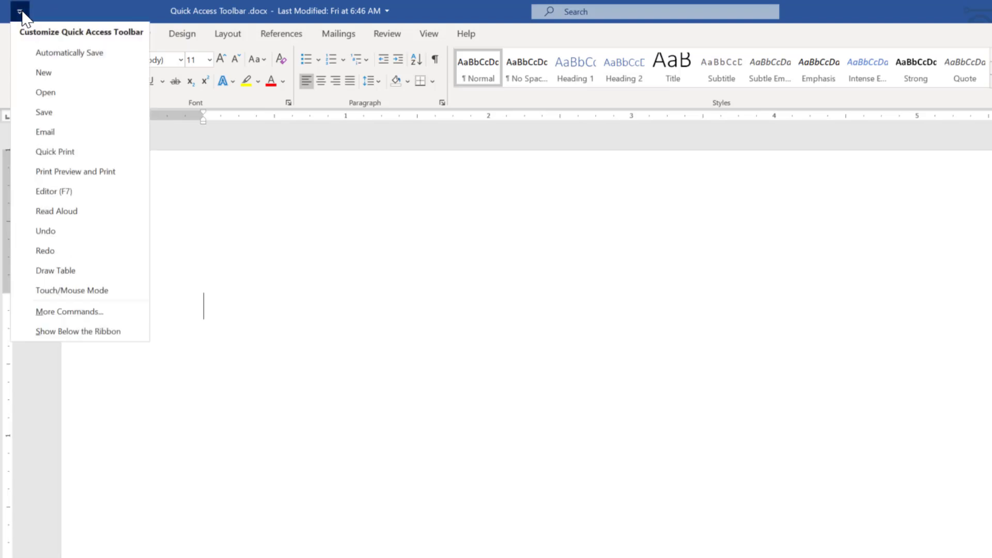
{"action": "left_click", "coordinate": [61, 53]}
{"action": "left_click", "coordinate": [93, 12]}
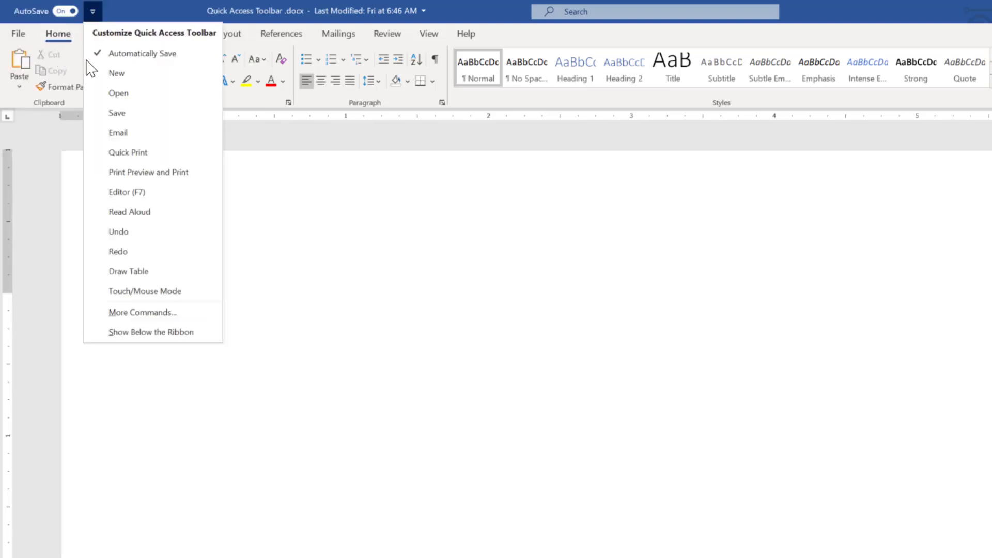
{"action": "left_click", "coordinate": [119, 93]}
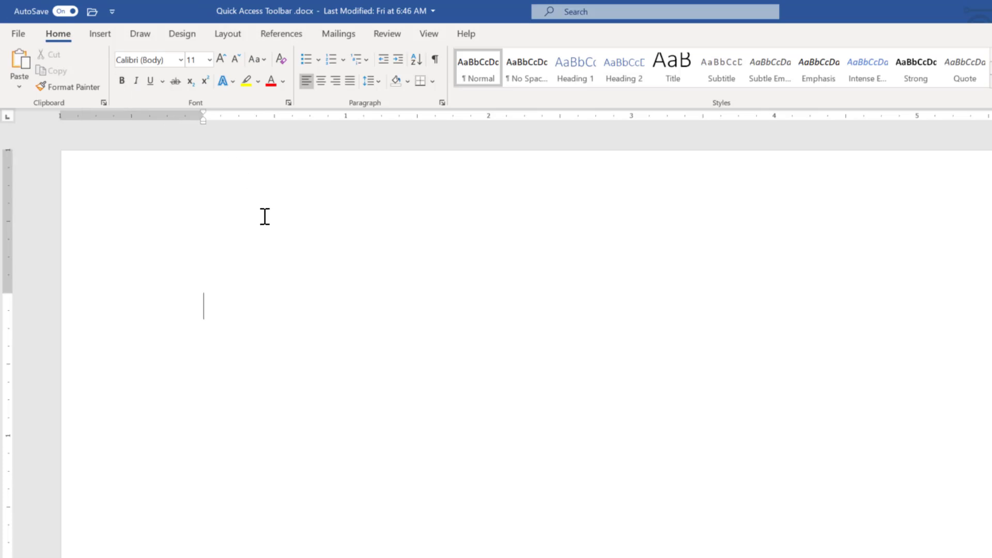
{"action": "left_click", "coordinate": [112, 11]}
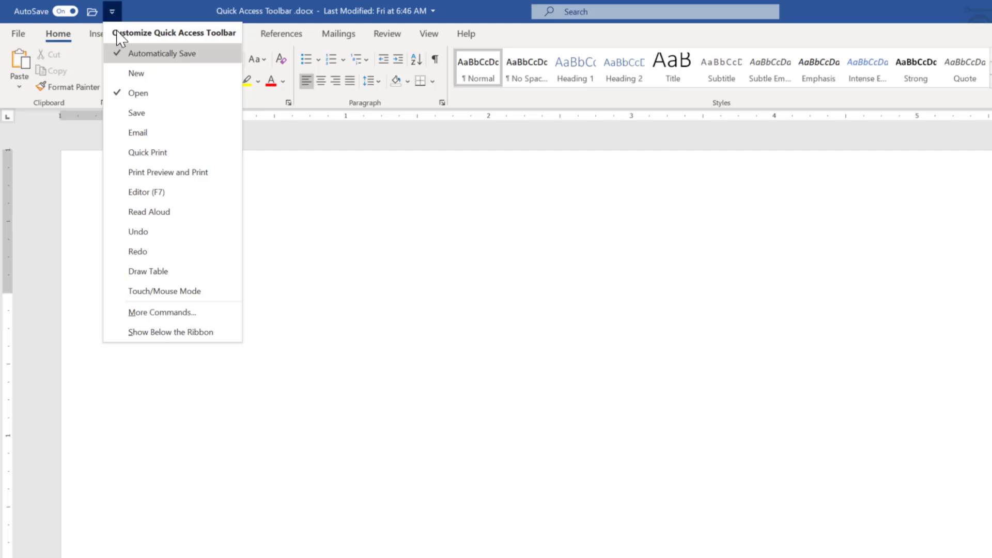
{"action": "left_click", "coordinate": [344, 242]}
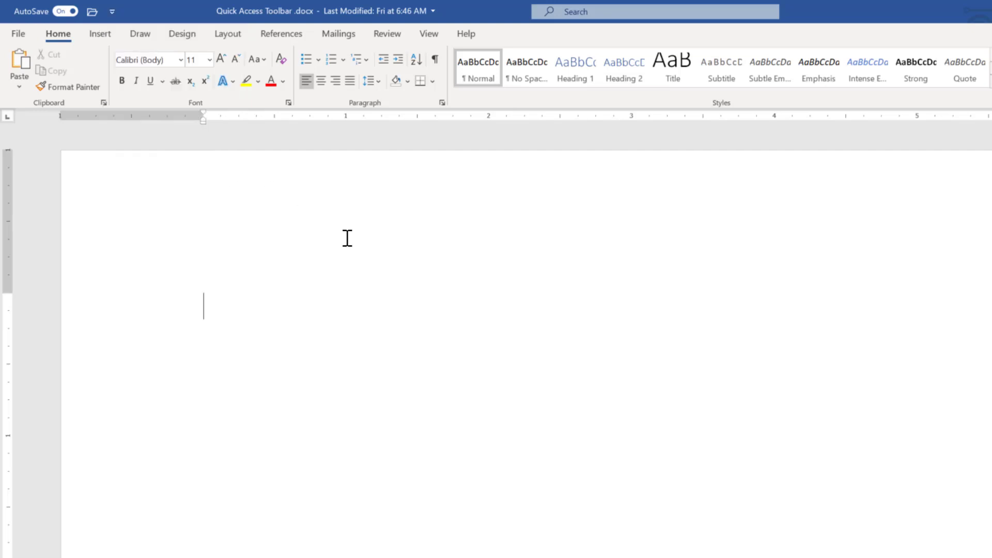
{"action": "left_click", "coordinate": [248, 83]}
{"action": "right_click", "coordinate": [248, 83]}
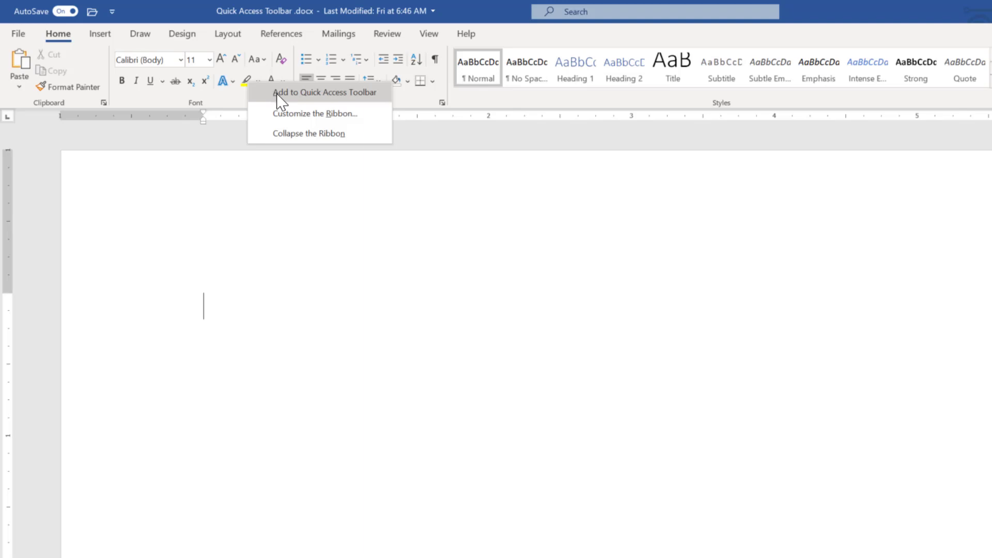
{"action": "left_click", "coordinate": [279, 93]}
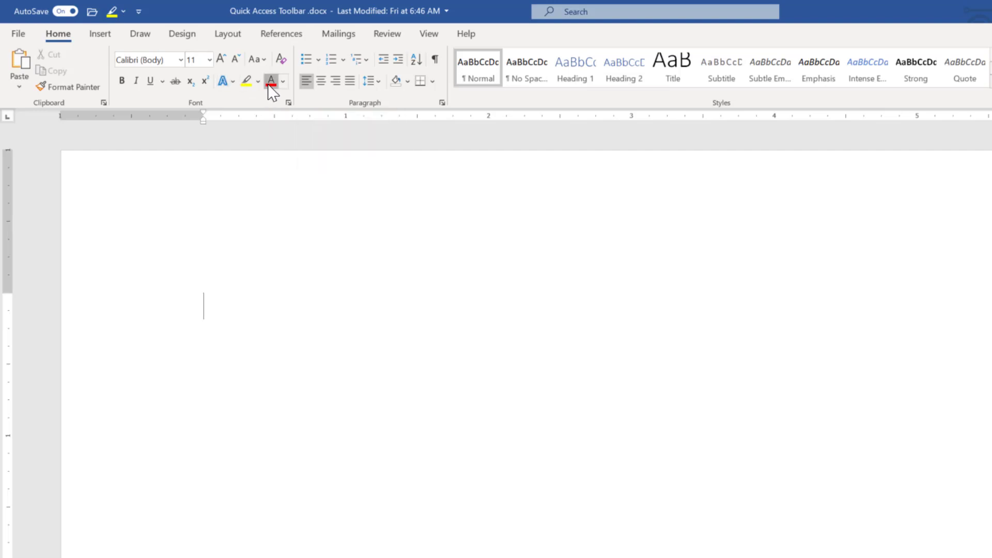
{"action": "right_click", "coordinate": [270, 88]}
{"action": "left_click", "coordinate": [289, 96]}
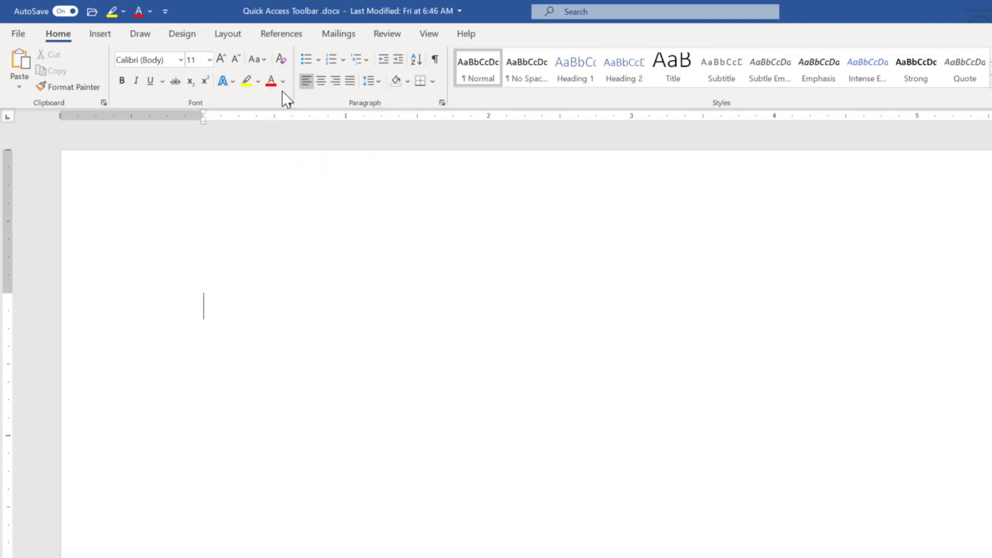
{"action": "right_click", "coordinate": [140, 20]}
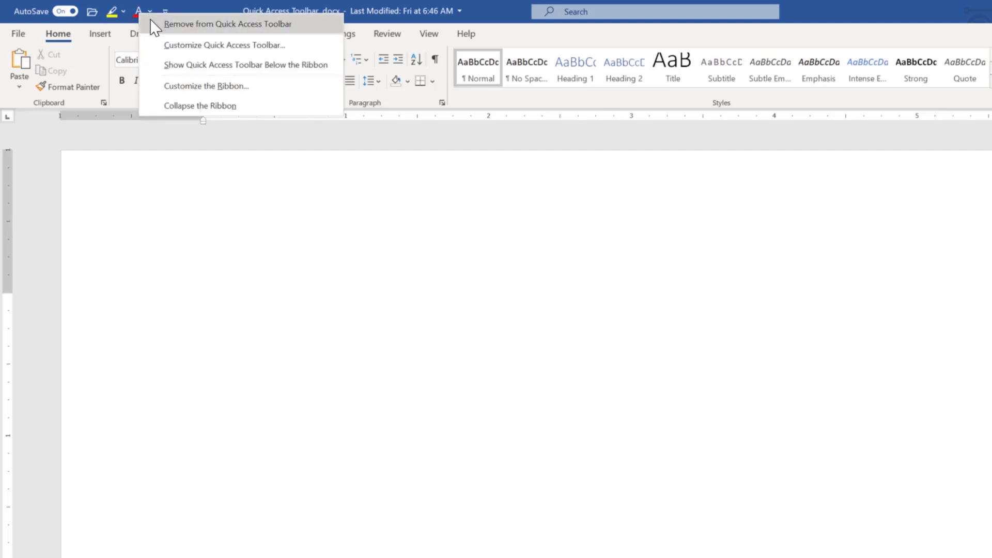
{"action": "left_click", "coordinate": [181, 32]}
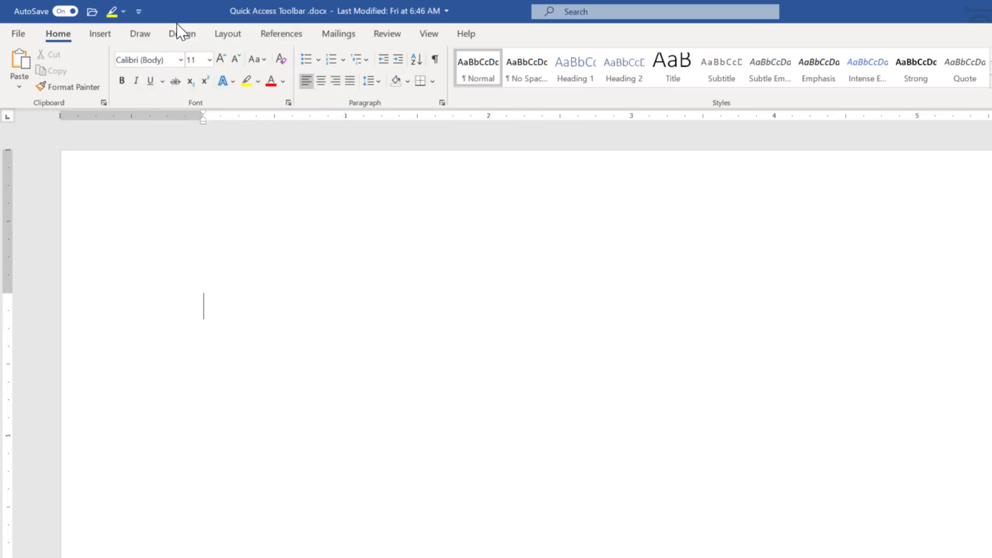
{"action": "right_click", "coordinate": [114, 14]}
{"action": "left_click", "coordinate": [130, 26]}
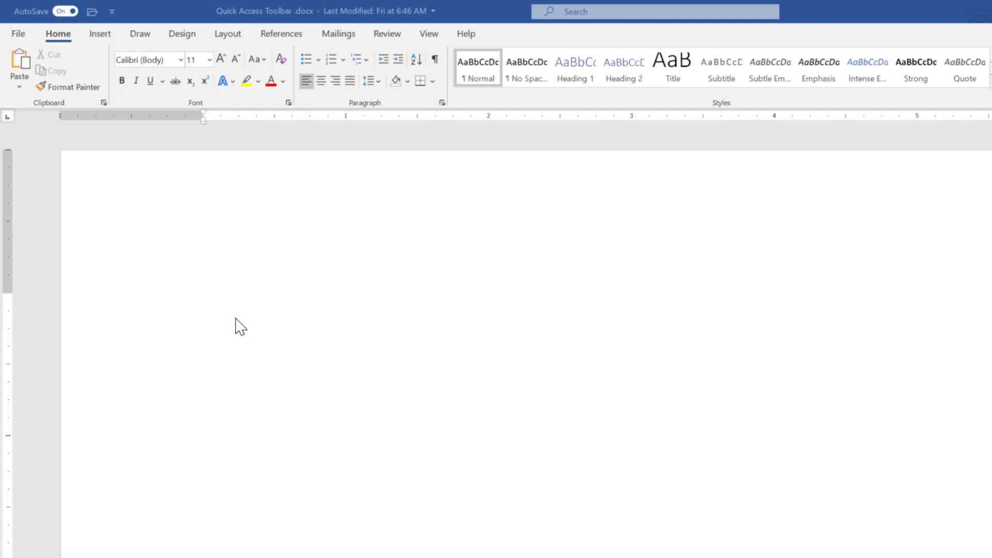
- Open the Quick Access Toolbar page of Word Options via More Commands
{"action": "left_click", "coordinate": [111, 11]}
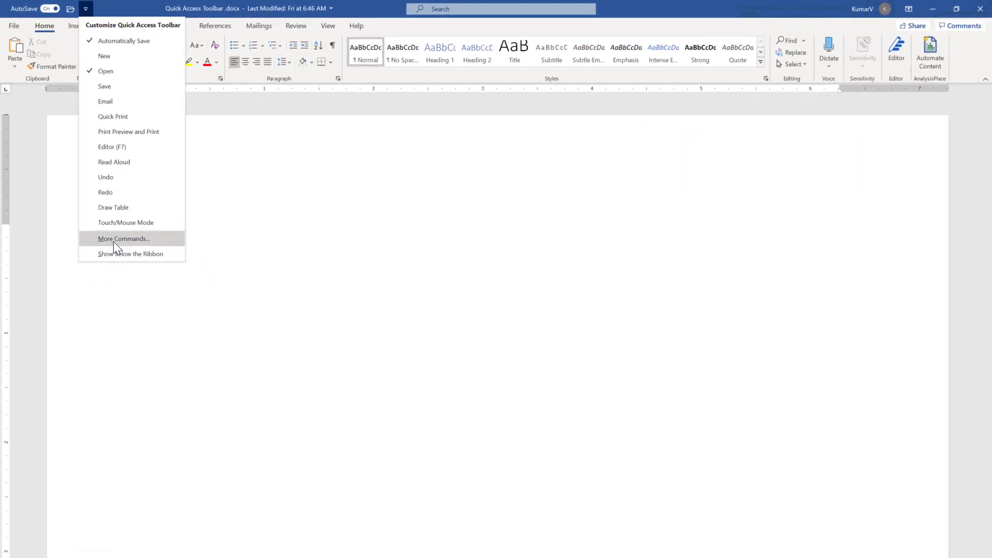
{"action": "left_click", "coordinate": [115, 249]}
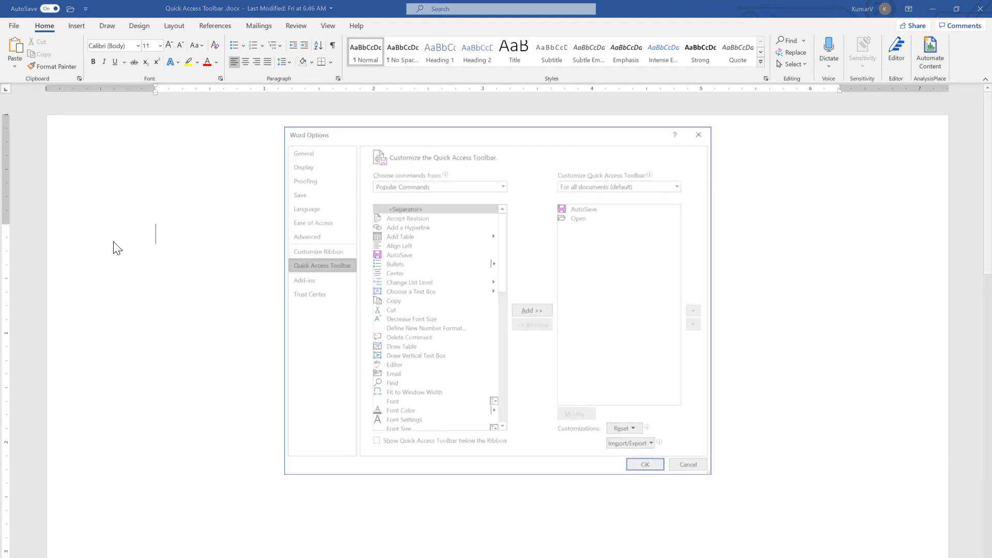
{"action": "mouse_move", "coordinate": [535, 141]}
{"action": "left_mouse_down"}
{"action": "mouse_move", "coordinate": [519, 147]}
{"action": "mouse_move", "coordinate": [514, 136]}
{"action": "left_mouse_up"}
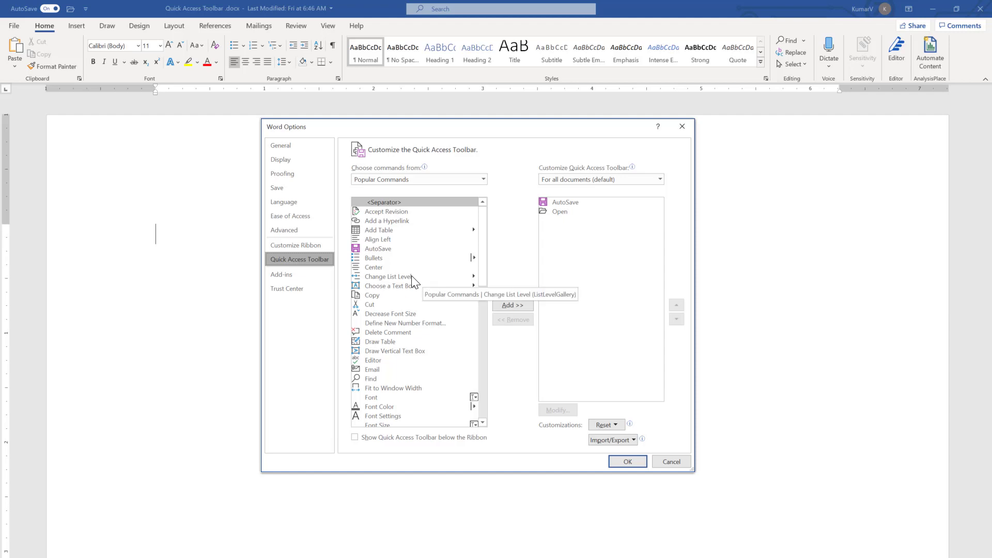
- Add Bullets, Copy and Decrease Font Size from Popular Commands to the toolbar list
{"action": "left_click", "coordinate": [377, 258]}
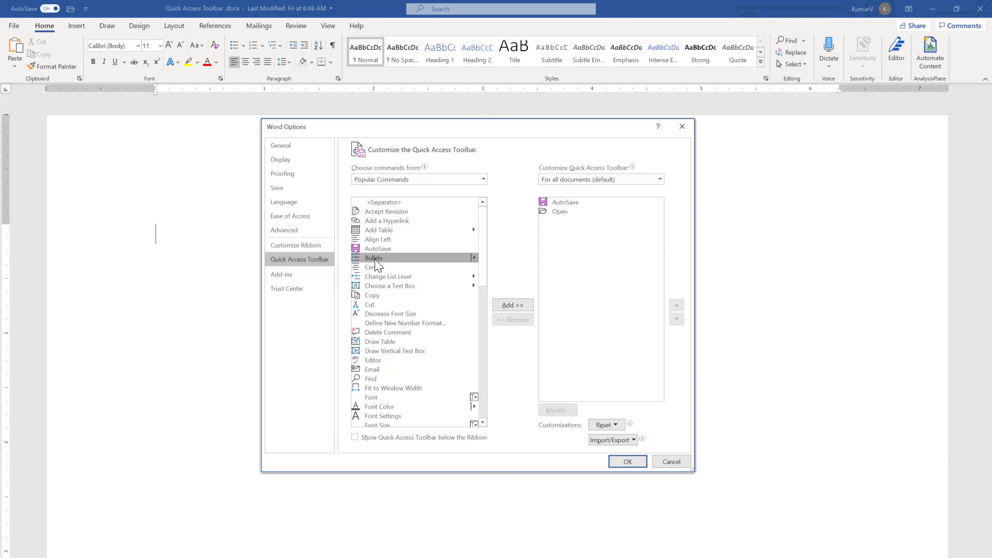
{"action": "left_click", "coordinate": [514, 305]}
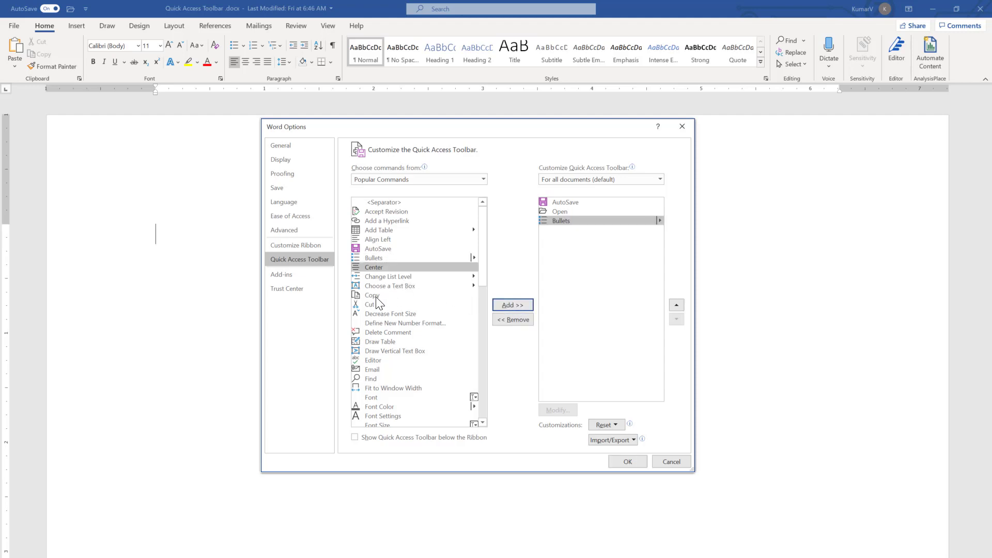
{"action": "left_click", "coordinate": [376, 297]}
{"action": "left_click", "coordinate": [513, 305]}
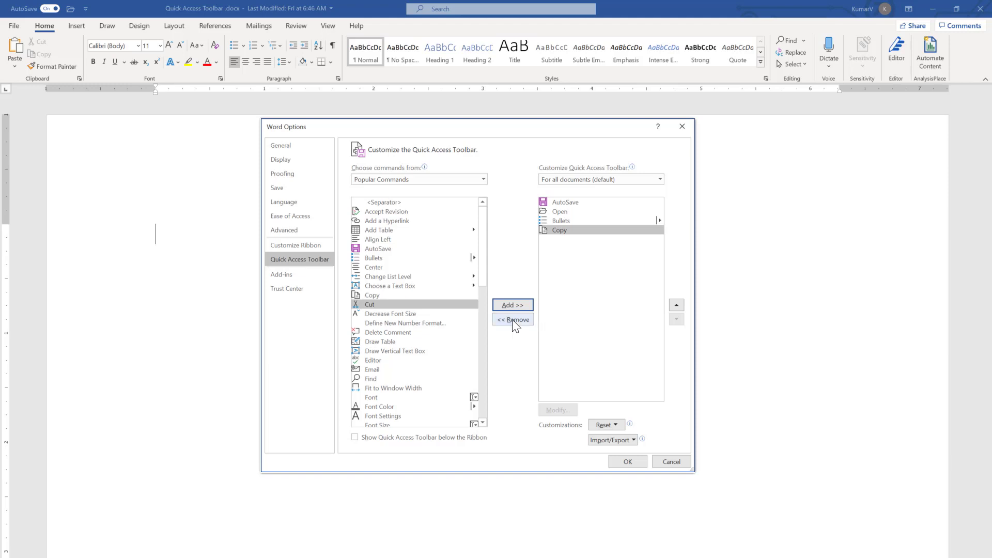
{"action": "left_click", "coordinate": [388, 313]}
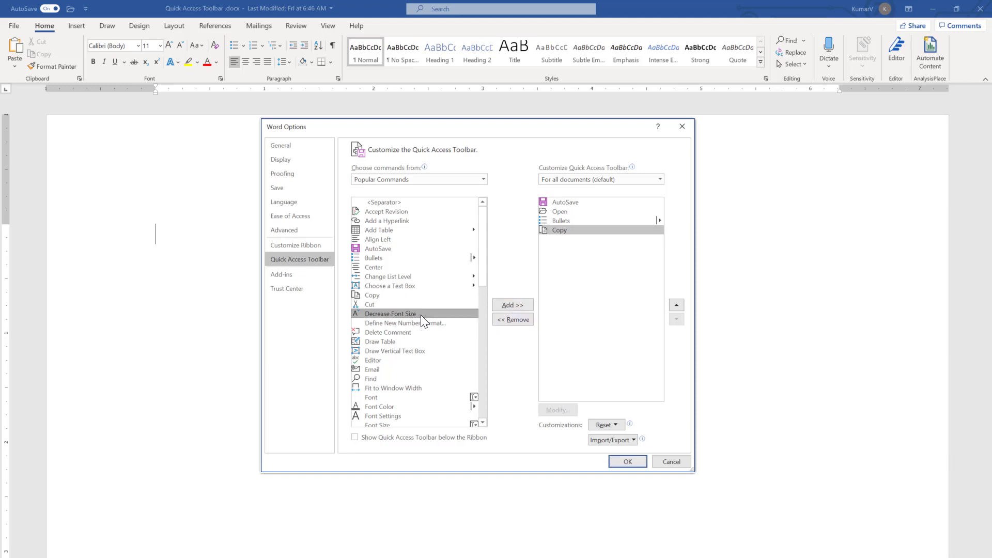
{"action": "left_click", "coordinate": [519, 305]}
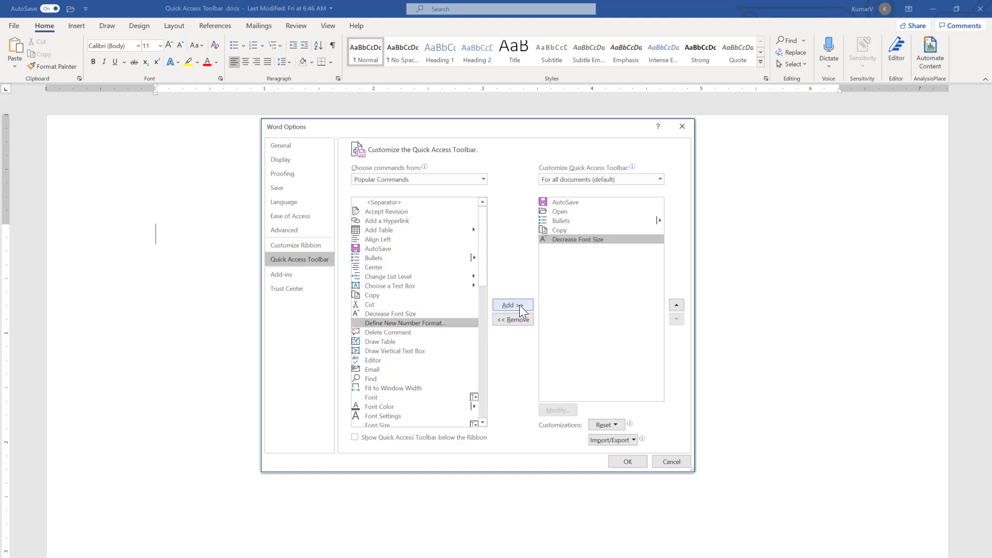
- Apply the Word Options changes so Bullets, Copy and Decrease Font Size appear on the toolbar
{"action": "left_click", "coordinate": [628, 462]}
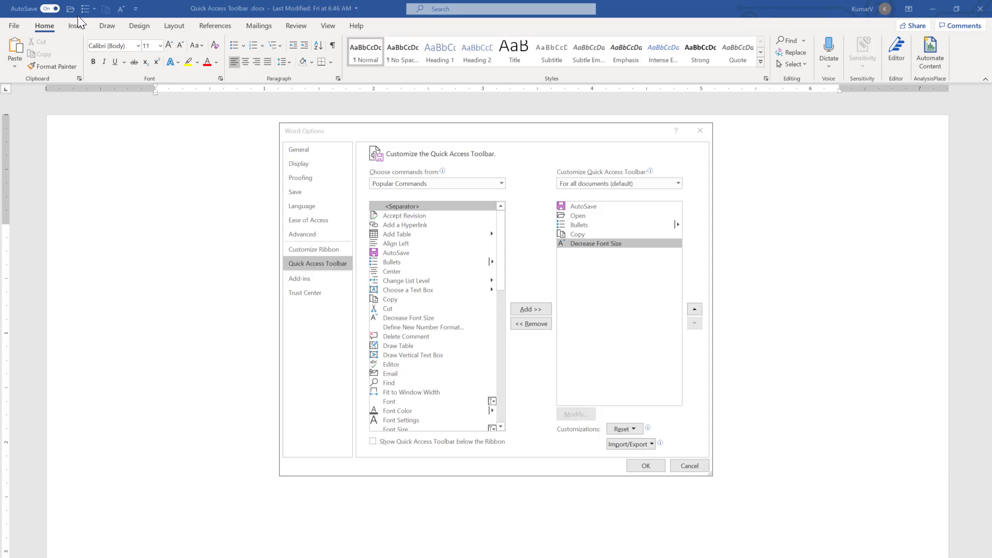
- Insert a separator between Copy and Decrease Font Size in the toolbar list and apply it
{"action": "left_click", "coordinate": [401, 207]}
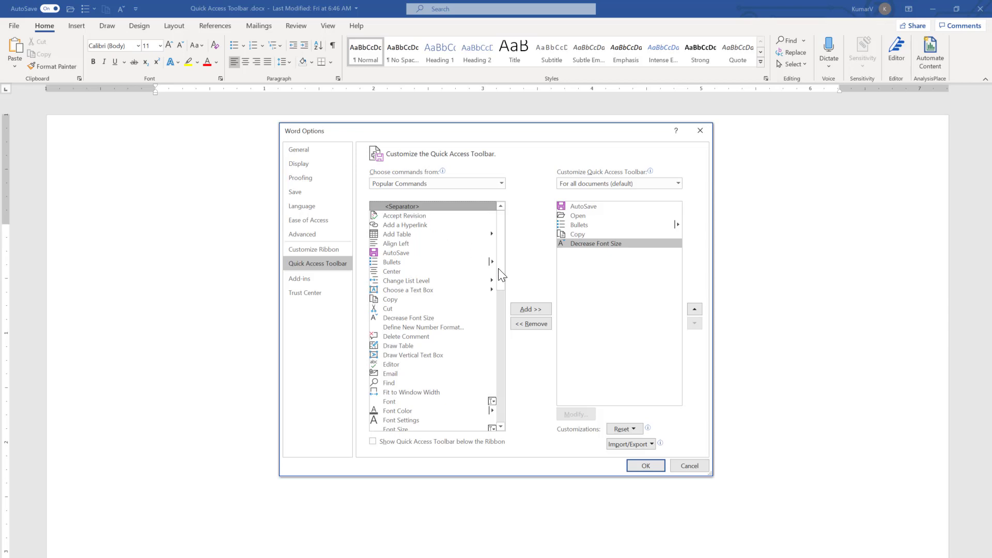
{"action": "left_click", "coordinate": [533, 309]}
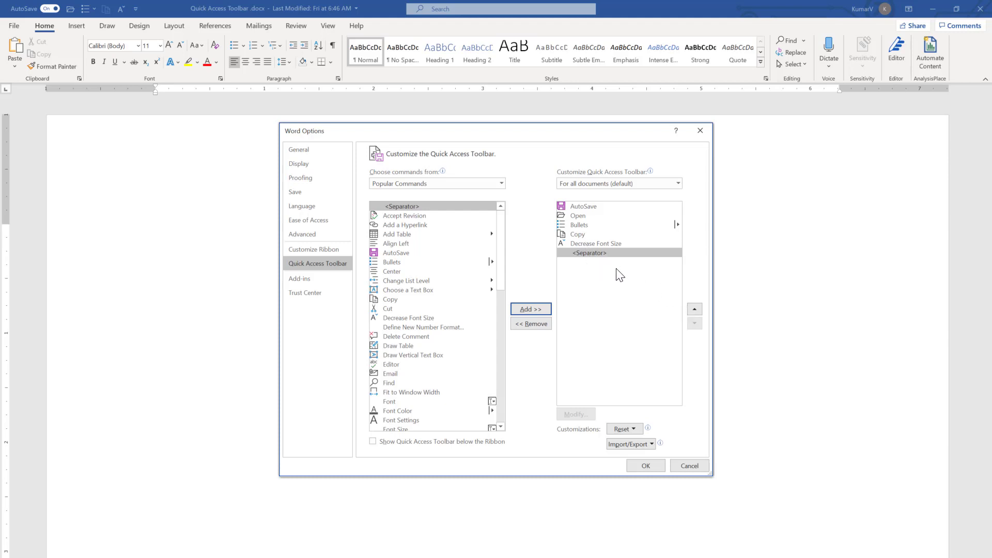
{"action": "left_click", "coordinate": [606, 256]}
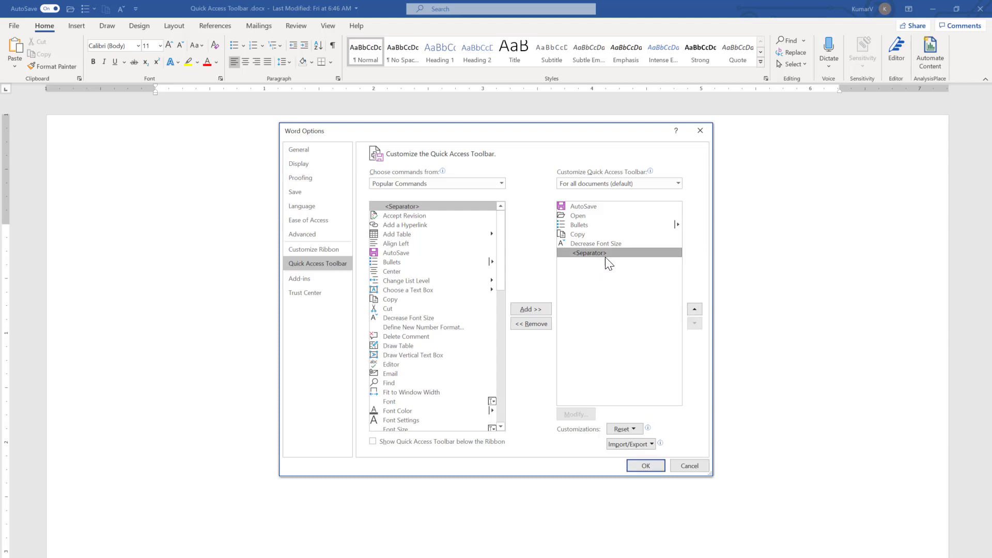
{"action": "left_click", "coordinate": [695, 309]}
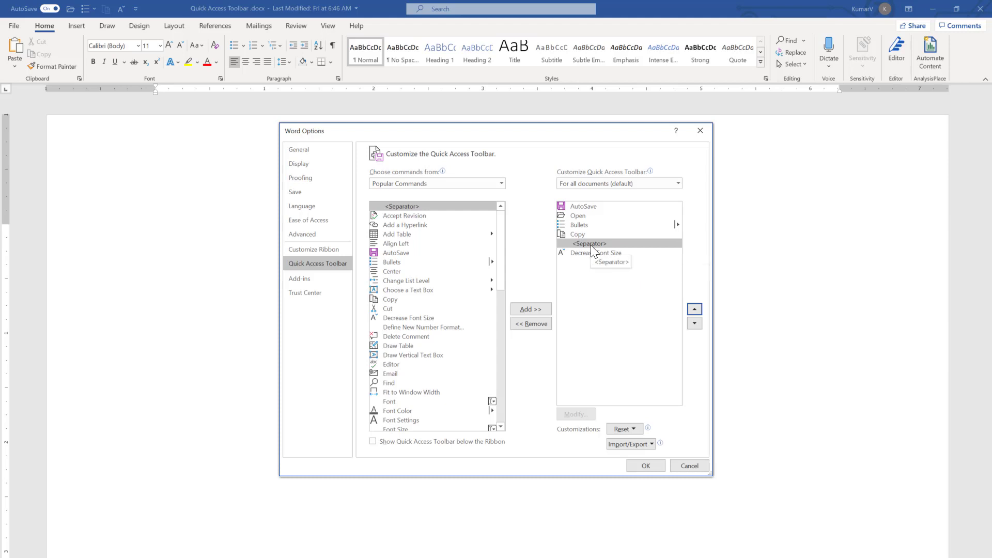
{"action": "left_click", "coordinate": [646, 465]}
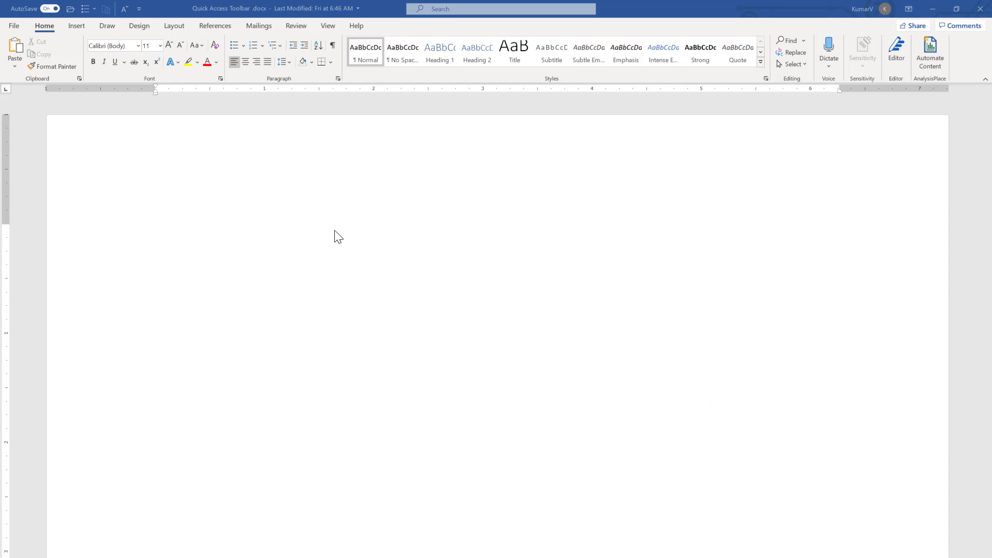
- Reset only the Quick Access Toolbar to its defaults in Word Options, confirming Yes
{"action": "left_click", "coordinate": [140, 9]}
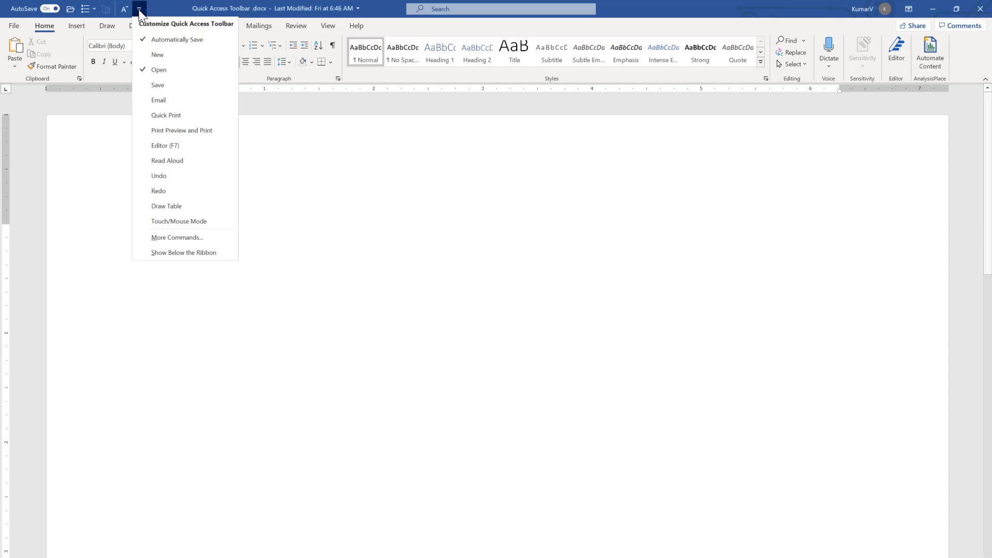
{"action": "left_click", "coordinate": [190, 240]}
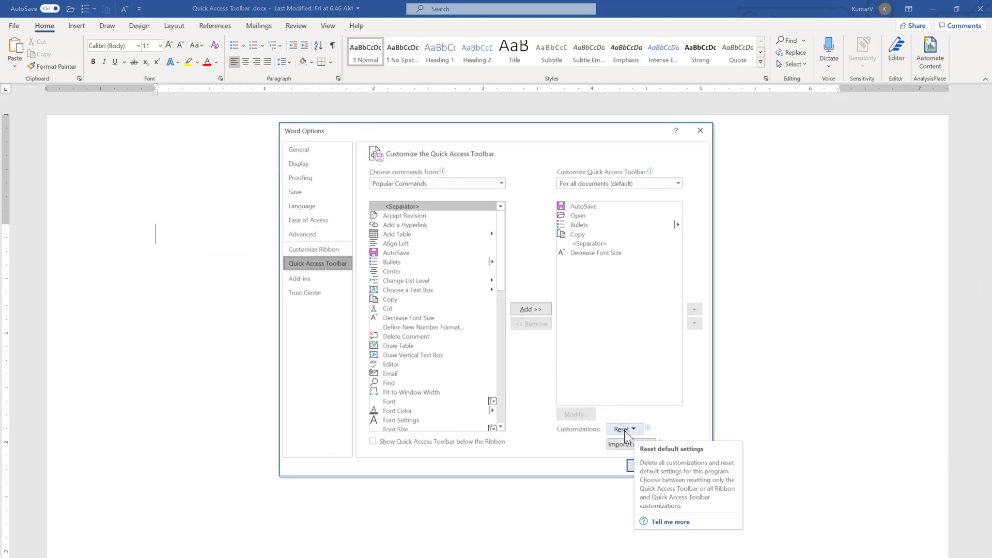
{"action": "left_click", "coordinate": [635, 429]}
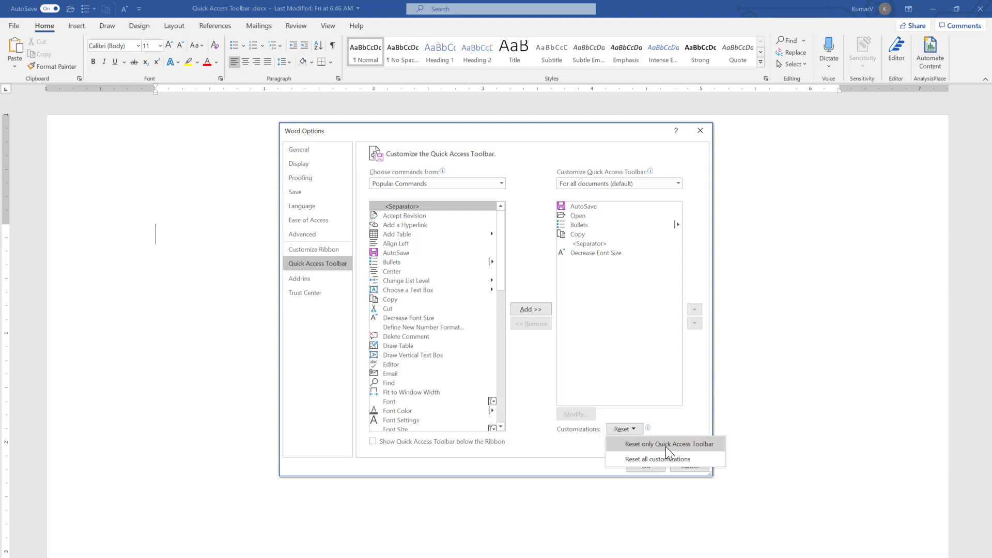
{"action": "left_click", "coordinate": [666, 444]}
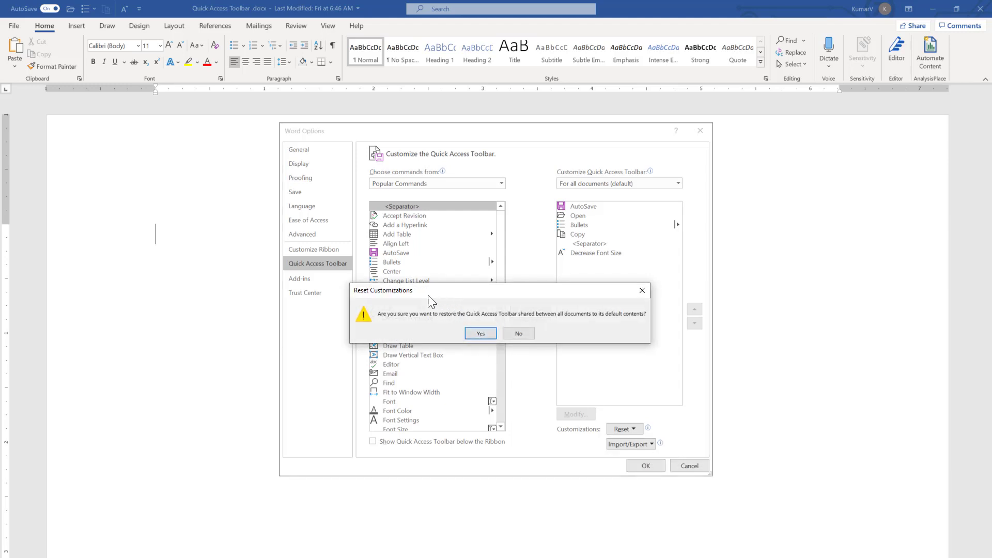
{"action": "left_click_drag", "start_coordinate": [433, 292], "coordinate": [461, 302]}
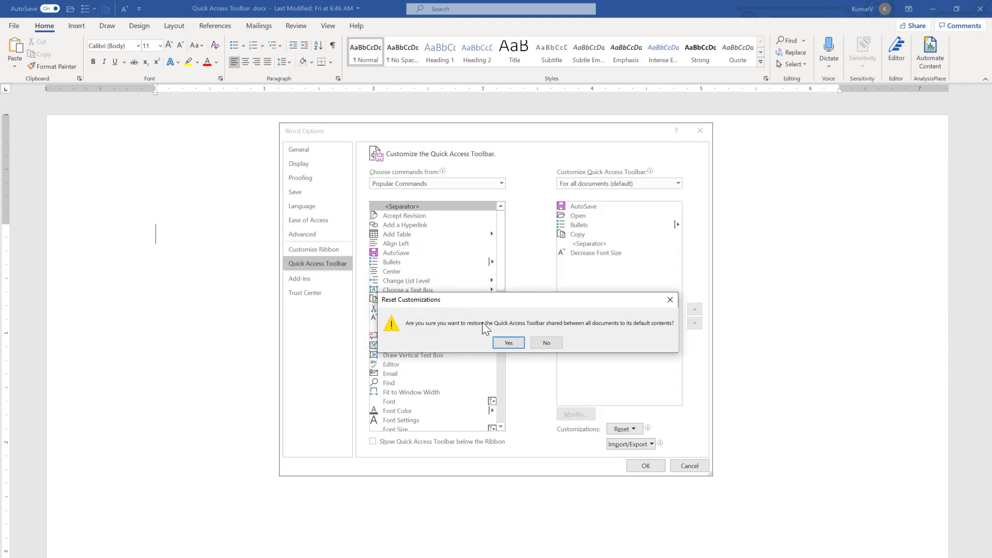
{"action": "left_click", "coordinate": [509, 342]}
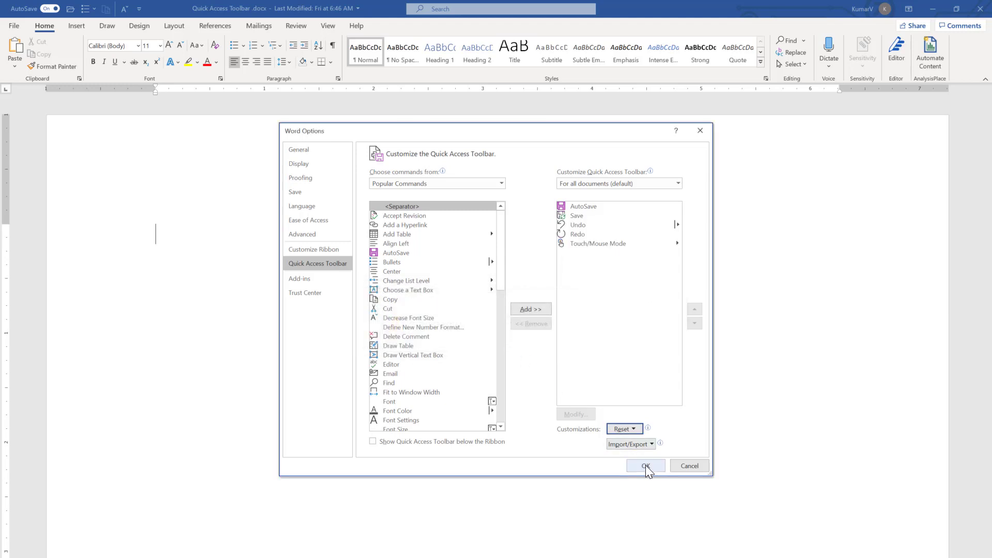
{"action": "left_click", "coordinate": [646, 465]}
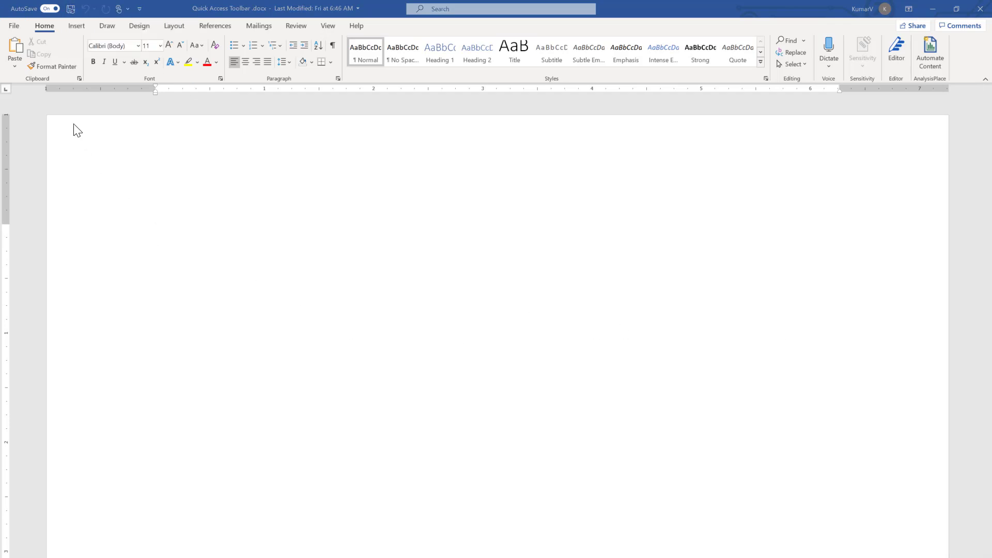
- Open the Customize Quick Access Toolbar dropdown to view the default commands ticked
{"action": "left_click", "coordinate": [140, 9]}
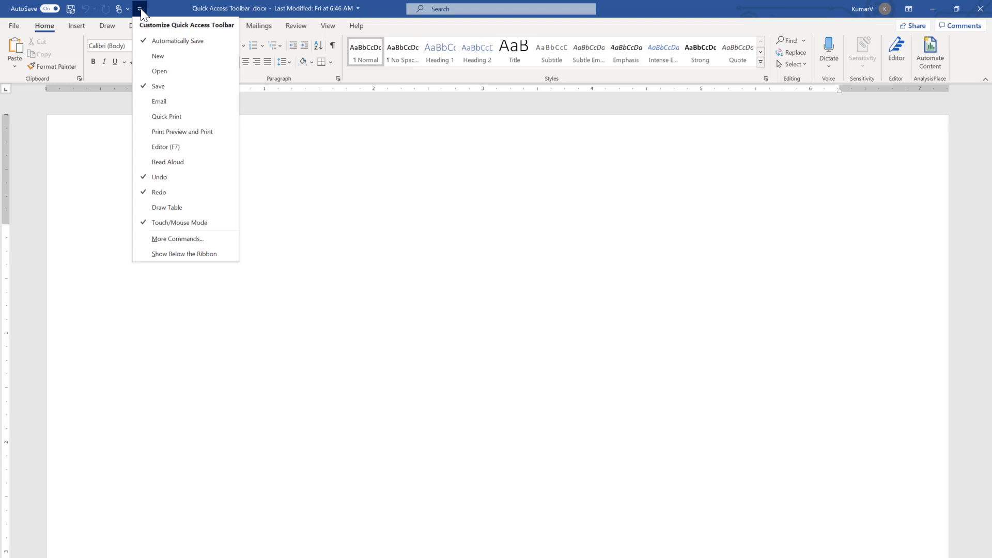
- Export all customizations to Word Customizations.exportedUI on the Desktop, overwriting the existing file
{"action": "left_click", "coordinate": [179, 239]}
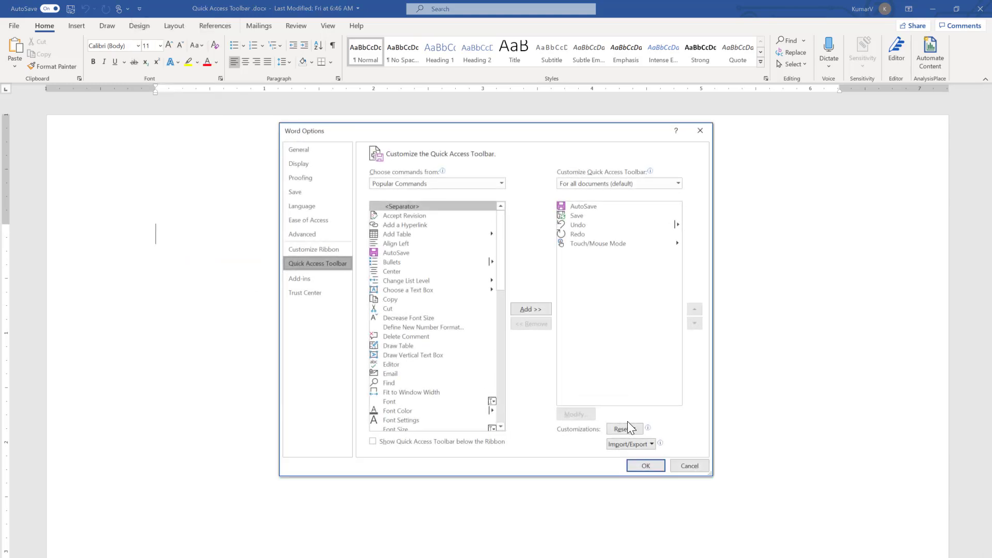
{"action": "left_click", "coordinate": [641, 446]}
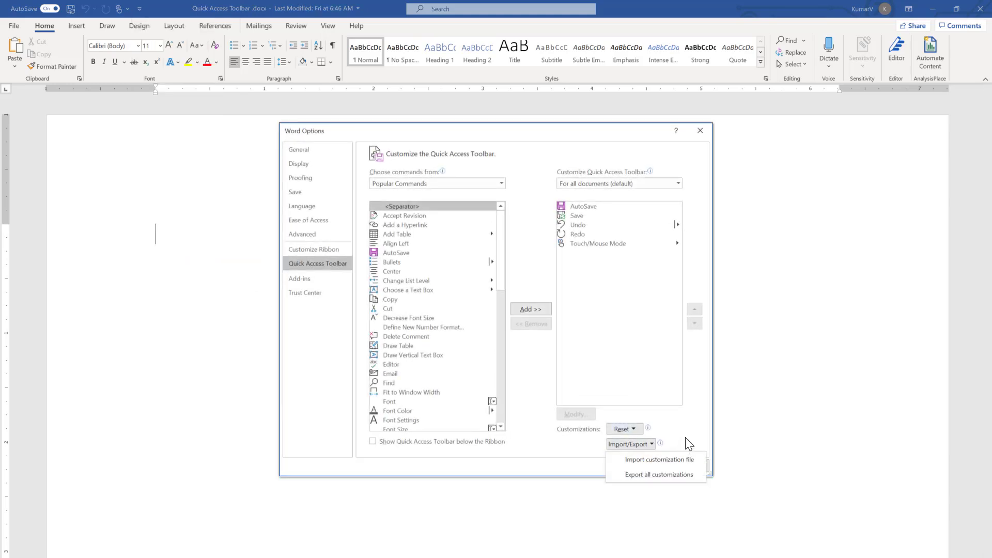
{"action": "left_click", "coordinate": [690, 442]}
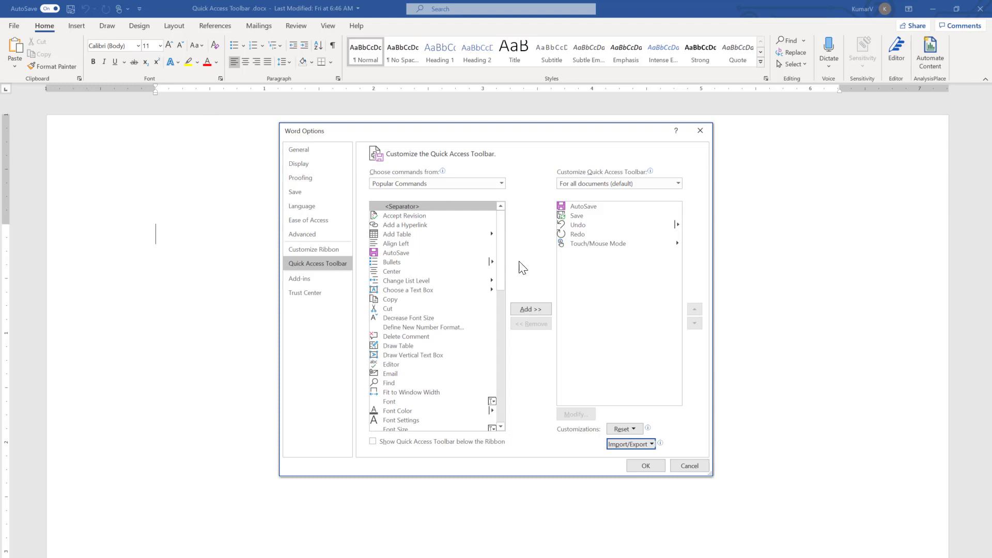
{"action": "left_click", "coordinate": [652, 445]}
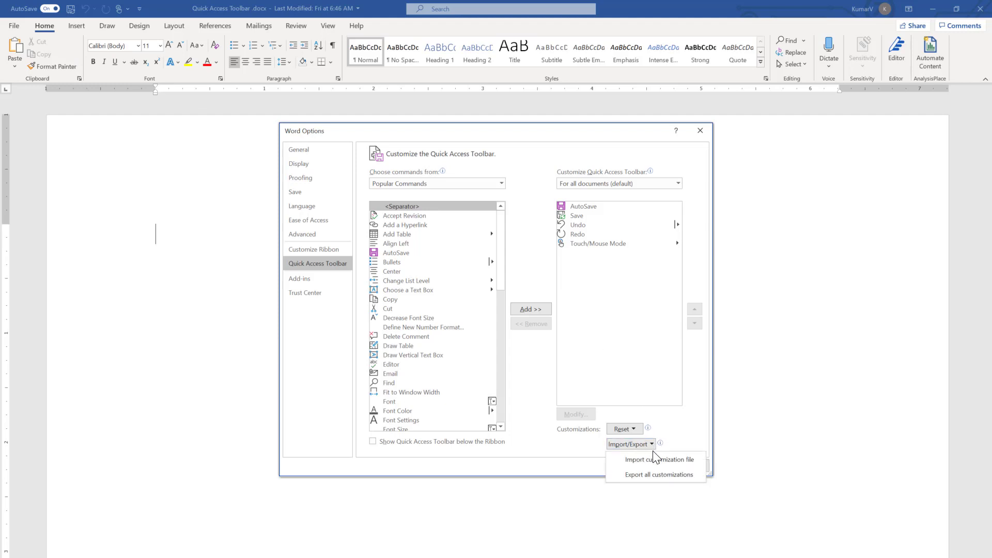
{"action": "left_click", "coordinate": [655, 474]}
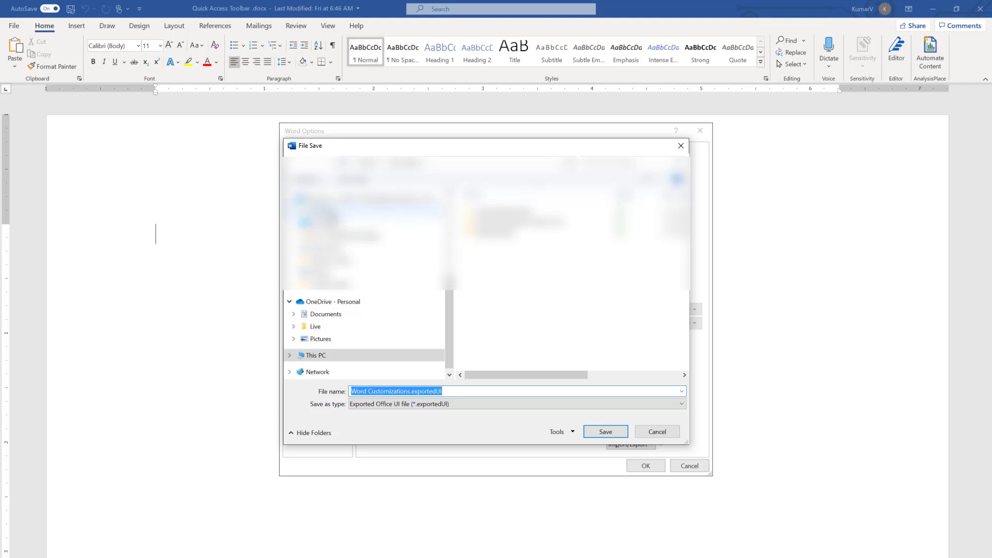
{"action": "left_click", "coordinate": [326, 210]}
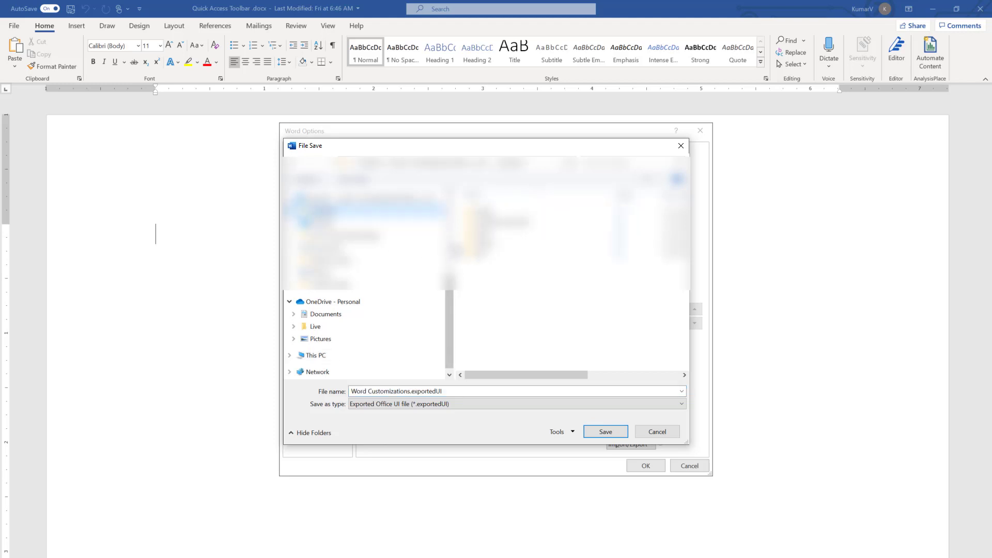
{"action": "left_click", "coordinate": [318, 222]}
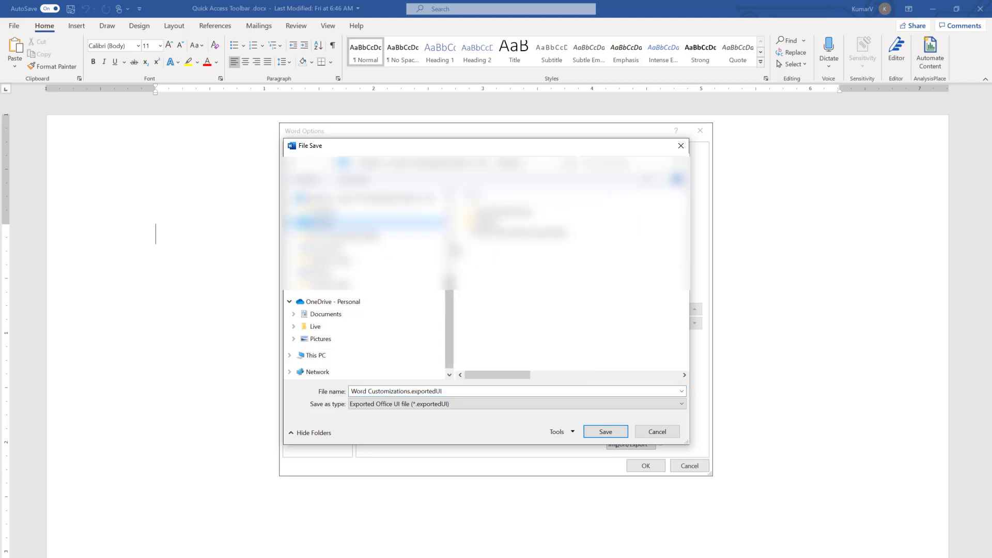
{"action": "left_click_drag", "start_coordinate": [454, 246], "coordinate": [414, 250]}
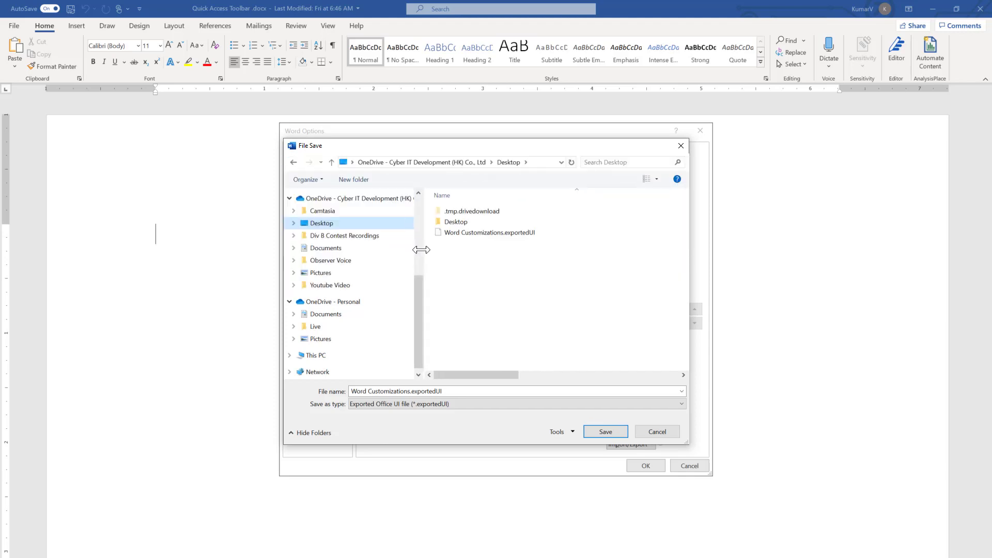
{"action": "left_click", "coordinate": [612, 434]}
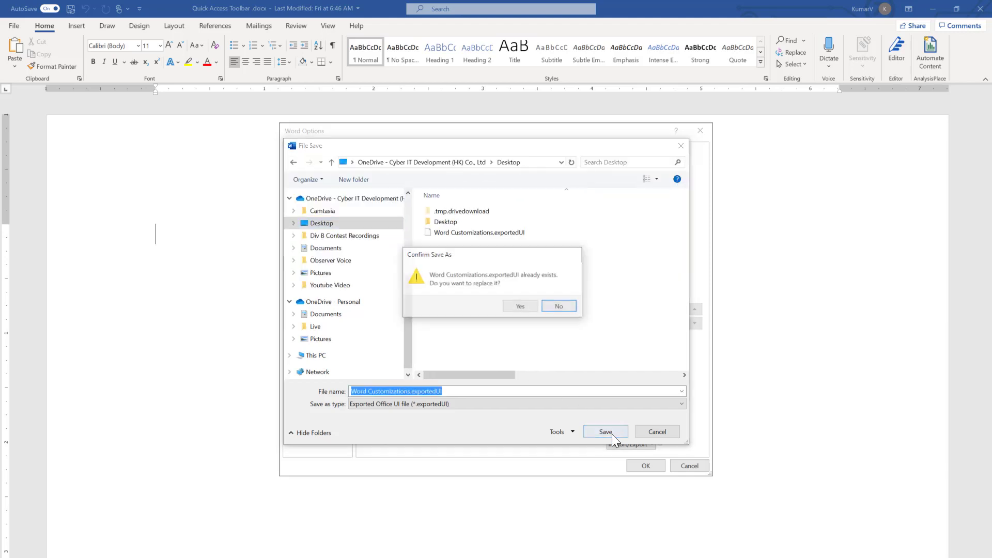
{"action": "left_click", "coordinate": [526, 306]}
{"action": "left_click", "coordinate": [640, 467]}
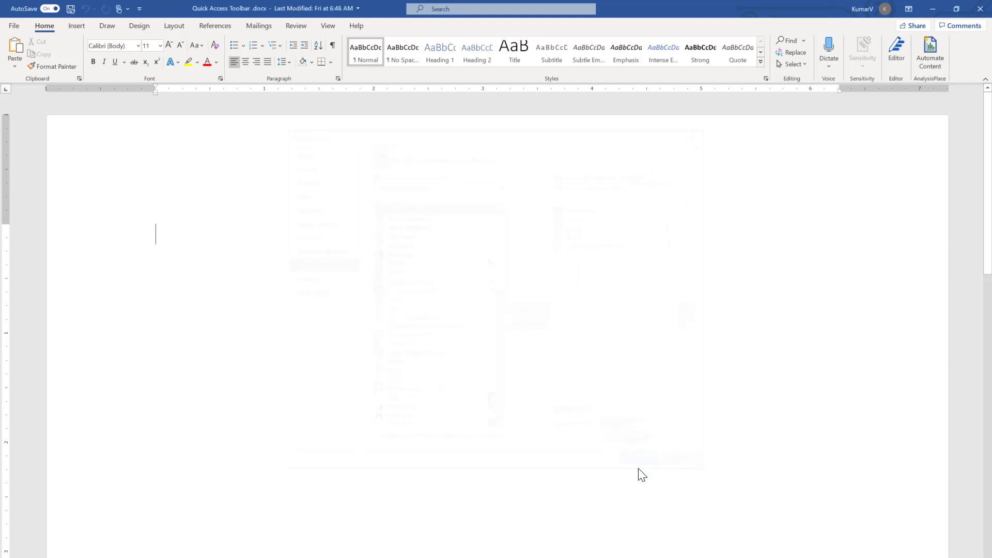
- Right-click and remove all five commands, including Save and AutoSave, leaving the toolbar empty
{"action": "right_click", "coordinate": [118, 9]}
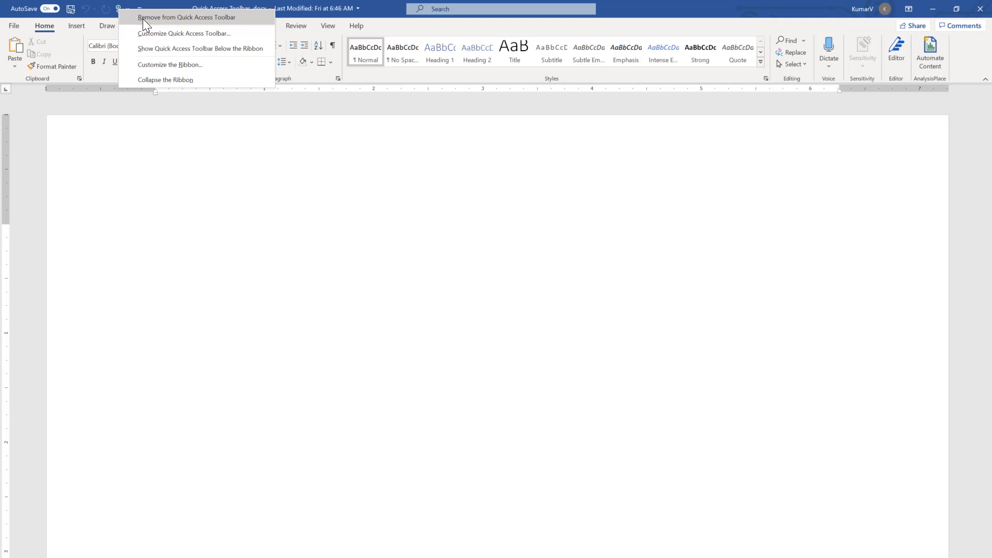
{"action": "left_click", "coordinate": [143, 19]}
{"action": "right_click", "coordinate": [106, 9]}
{"action": "left_click", "coordinate": [118, 16]}
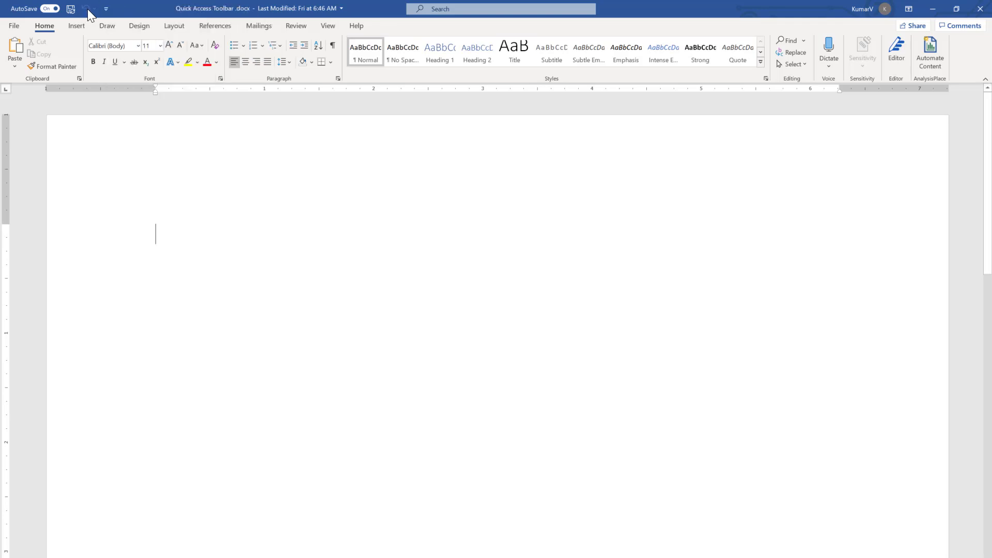
{"action": "right_click", "coordinate": [88, 9]}
{"action": "left_click", "coordinate": [95, 13]}
{"action": "right_click", "coordinate": [70, 12]}
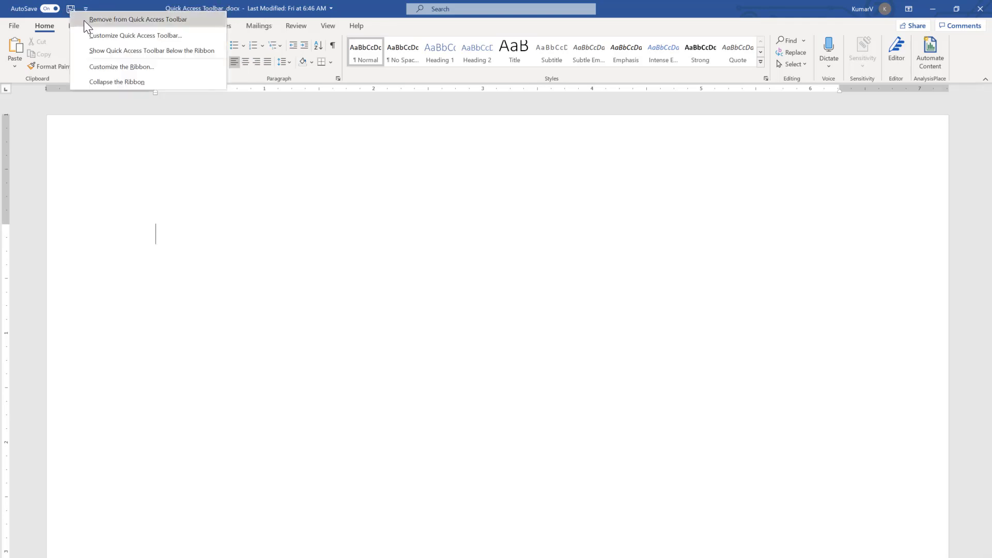
{"action": "left_click", "coordinate": [84, 20]}
{"action": "right_click", "coordinate": [48, 12]}
{"action": "left_click", "coordinate": [66, 17]}
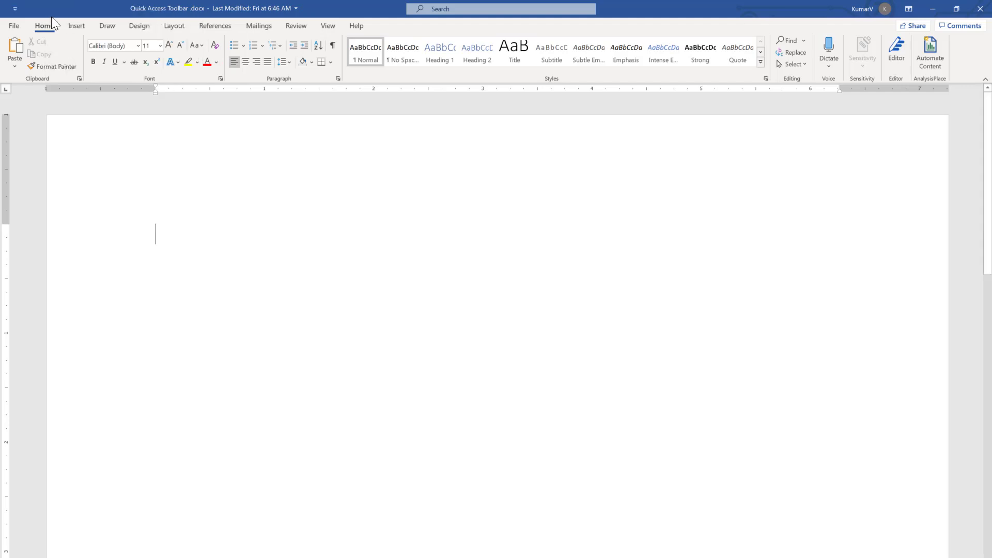
{"action": "left_click", "coordinate": [15, 9]}
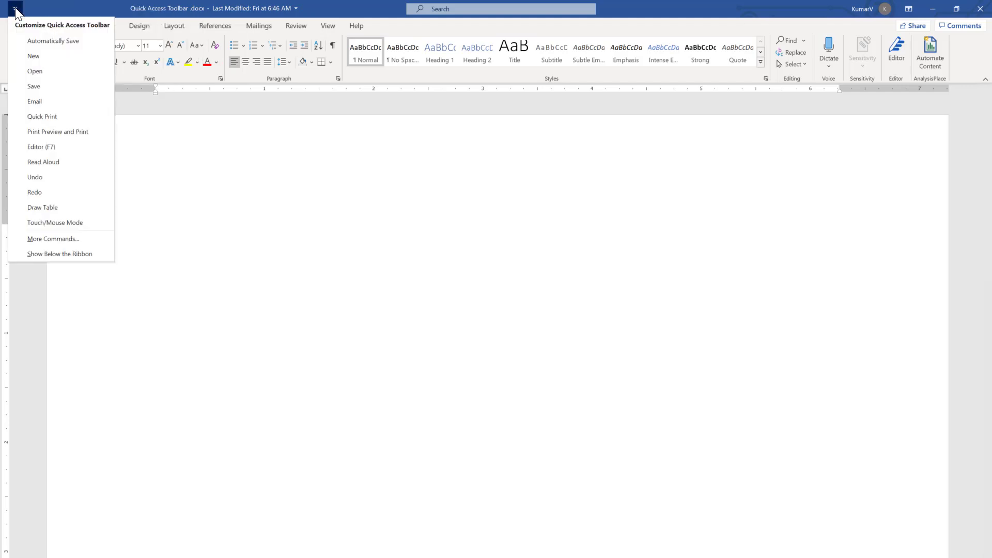
- Import the exported customization file from the Desktop, replacing current customizations, and apply
{"action": "left_click", "coordinate": [60, 238]}
{"action": "left_click", "coordinate": [630, 444]}
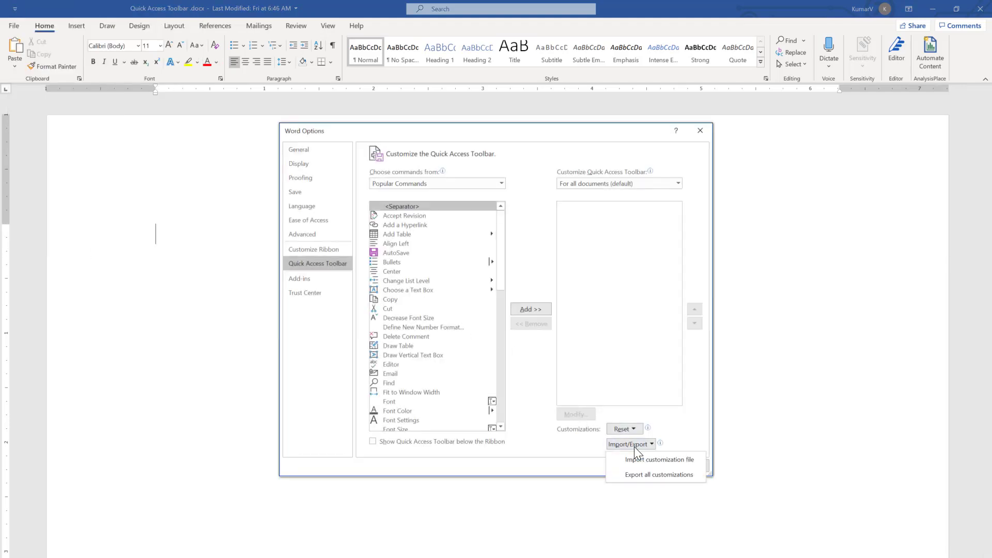
{"action": "left_click", "coordinate": [642, 461]}
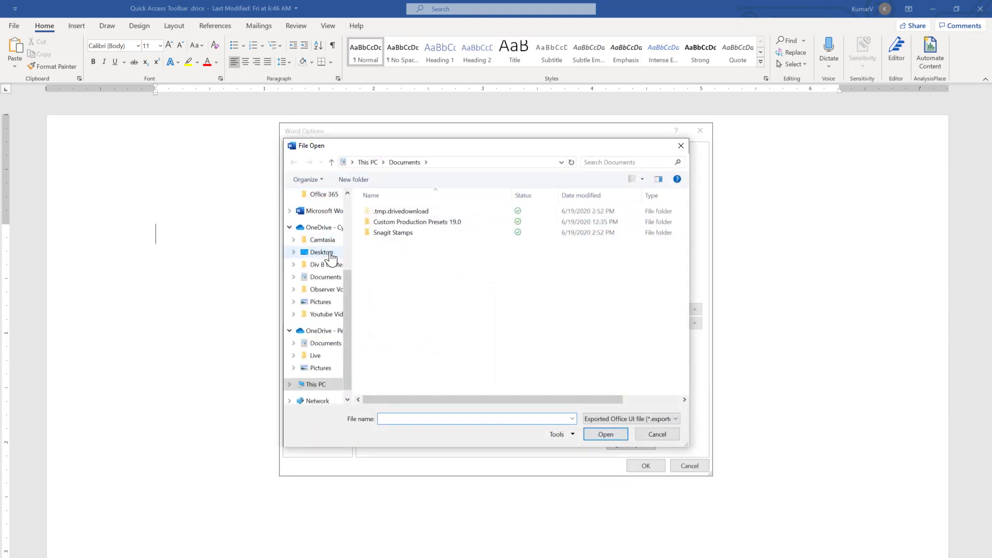
{"action": "left_click", "coordinate": [323, 252]}
{"action": "double_click", "coordinate": [403, 232]}
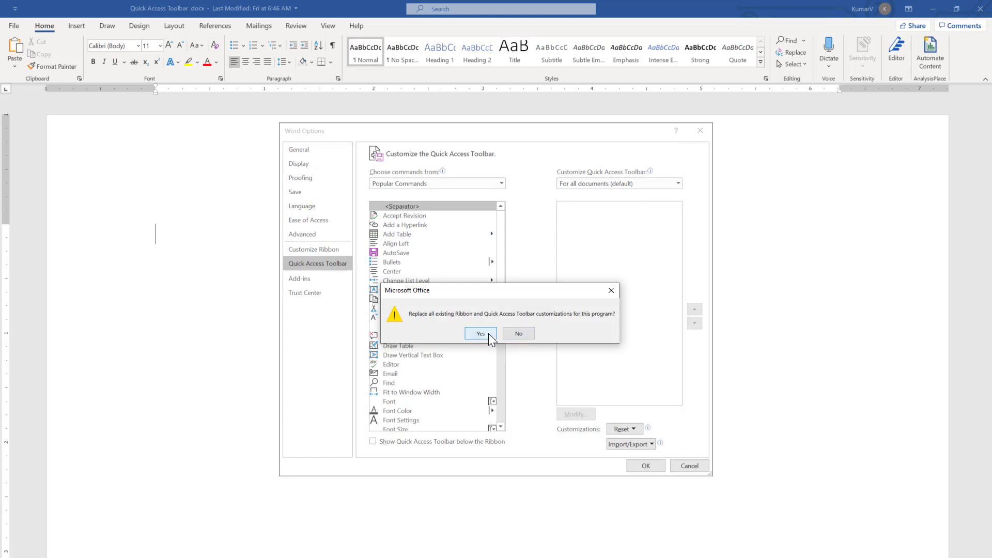
{"action": "left_click", "coordinate": [481, 333]}
{"action": "left_click", "coordinate": [637, 466]}
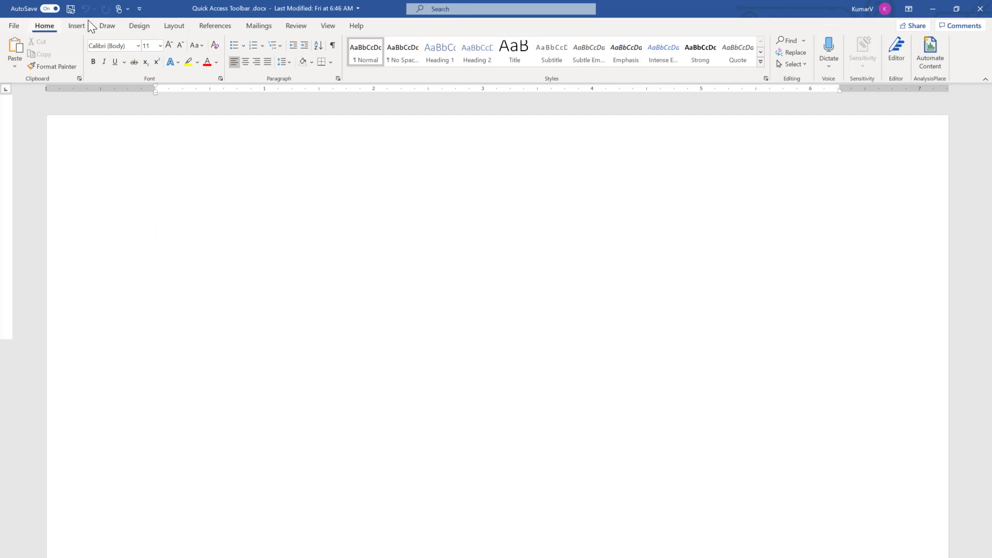
- Switch the Quick Access Toolbar to Show Below the Ribbon, then back to Show Above the Ribbon
{"action": "left_click", "coordinate": [140, 8]}
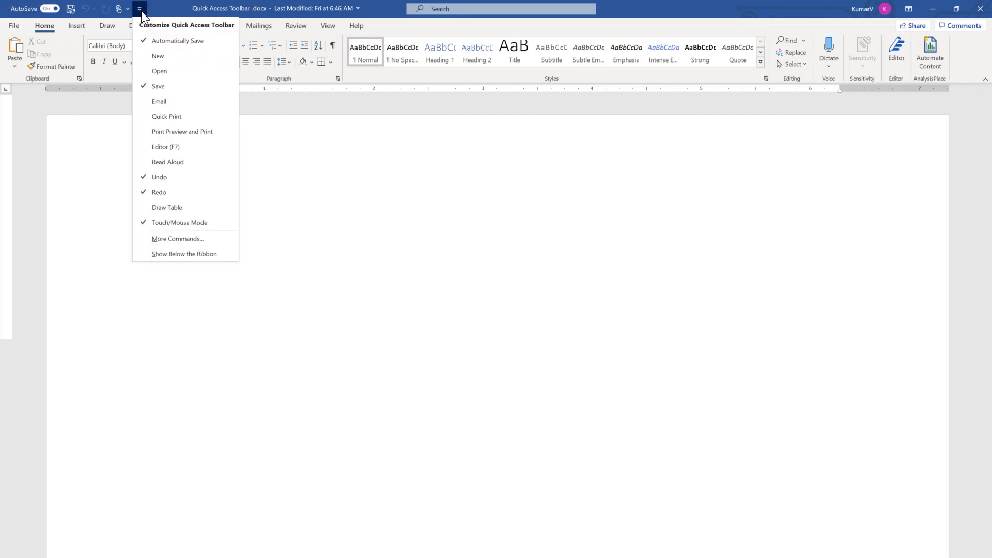
{"action": "left_click", "coordinate": [180, 257]}
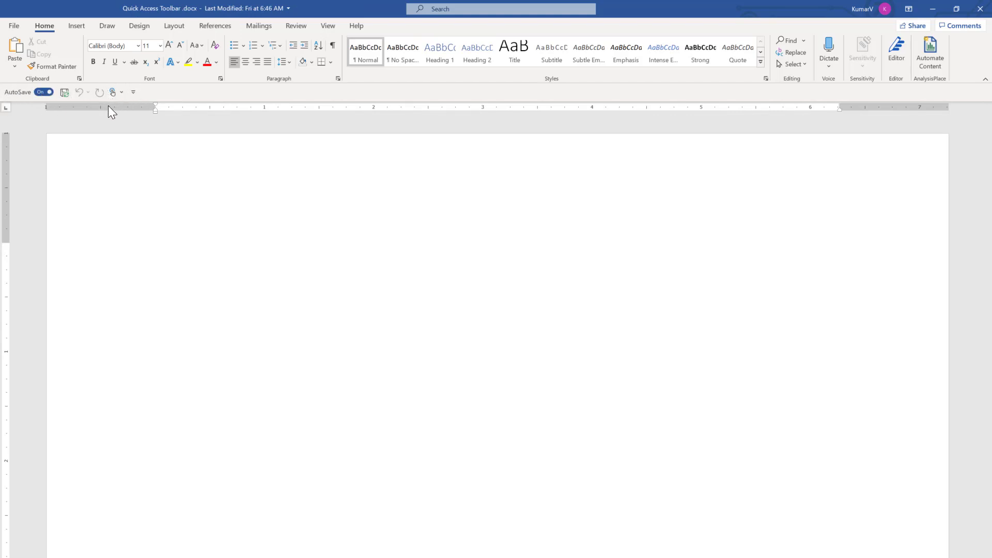
{"action": "left_click", "coordinate": [132, 91]}
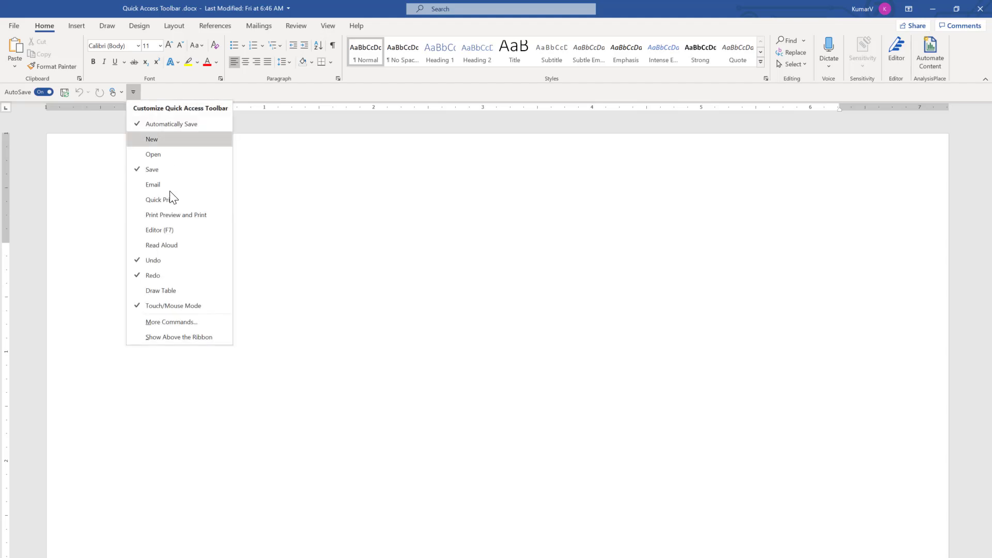
{"action": "left_click", "coordinate": [188, 336]}
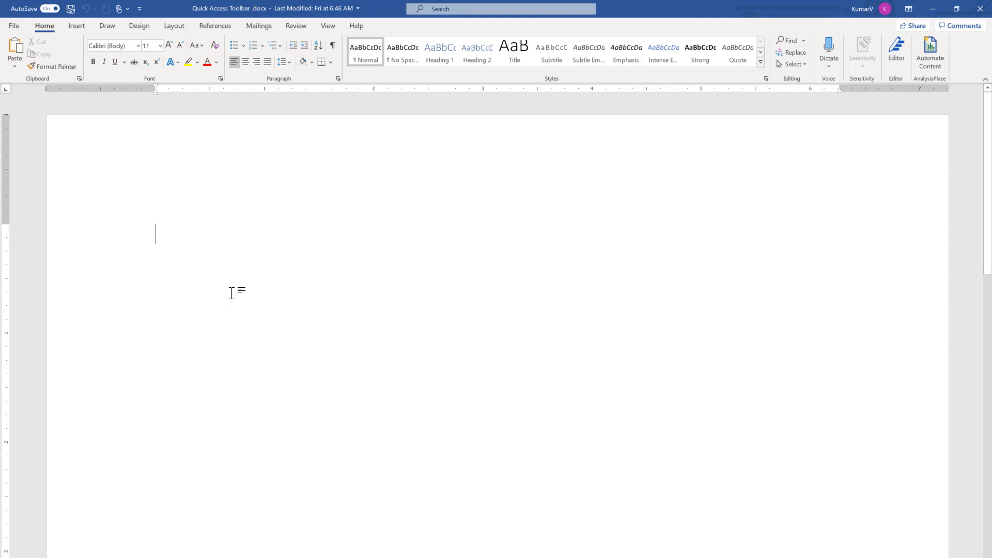